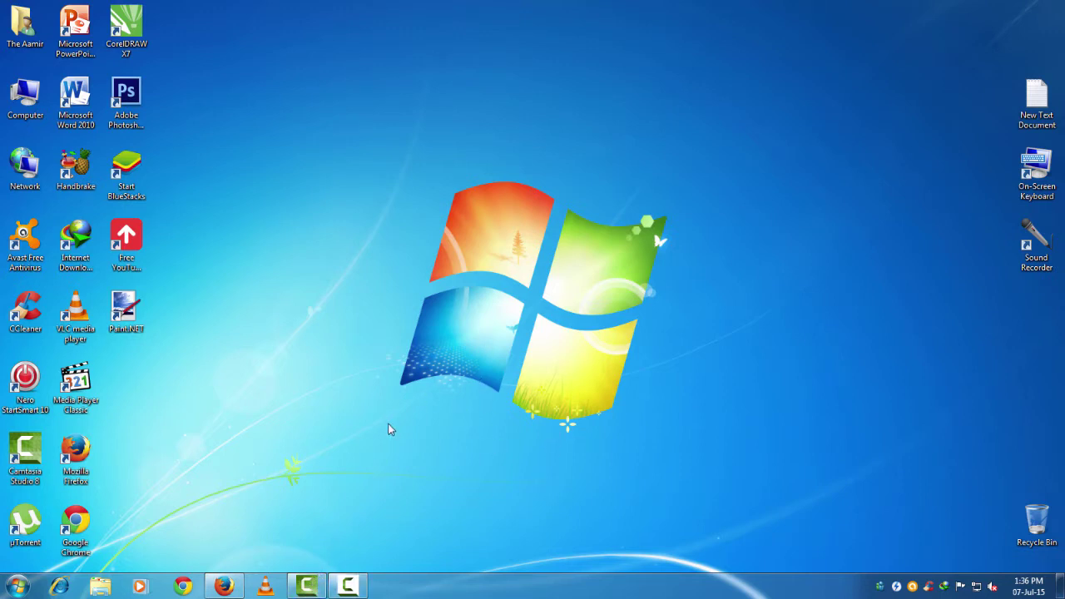
# Launch Firefox on the Google homepage and scroll through the saved bookmarks list.
pyautogui.click(223, 585)
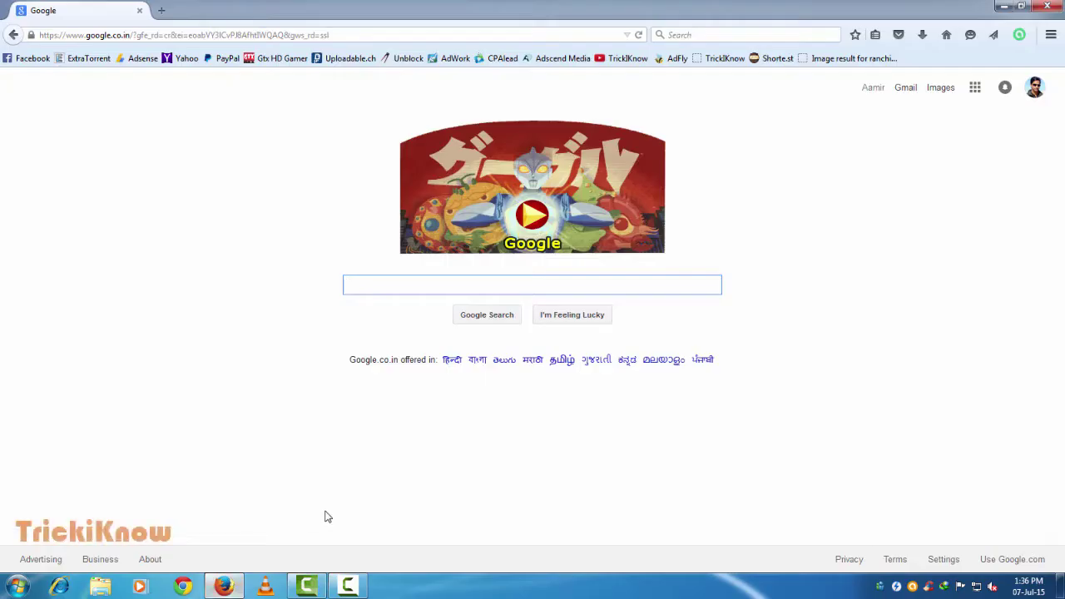
pyautogui.click(874, 286)
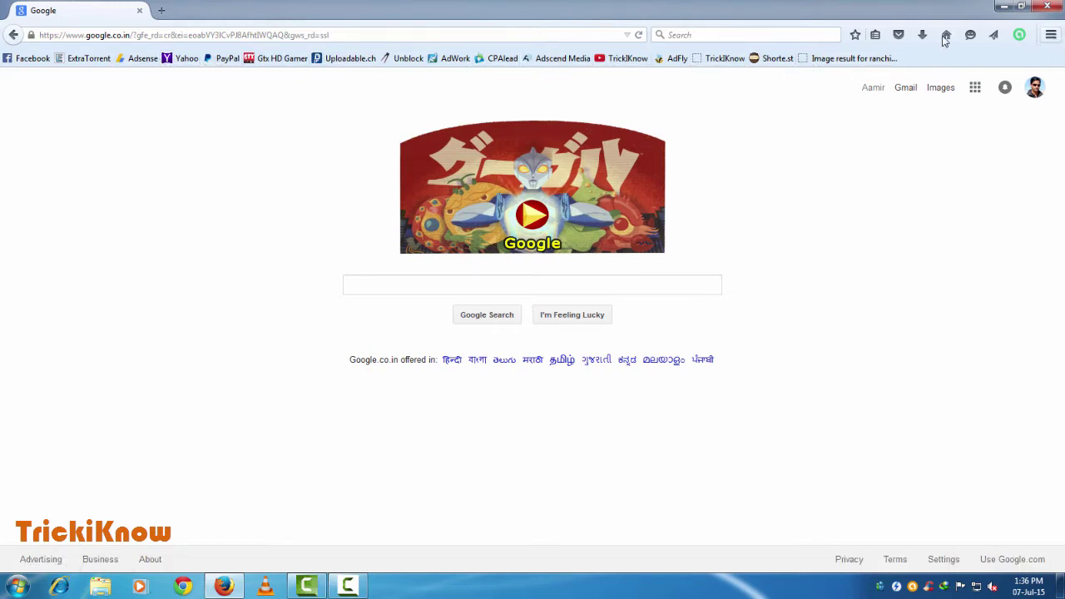
pyautogui.click(874, 34)
pyautogui.scroll(-4, 717, 299)
pyautogui.scroll(-7, 718, 303)
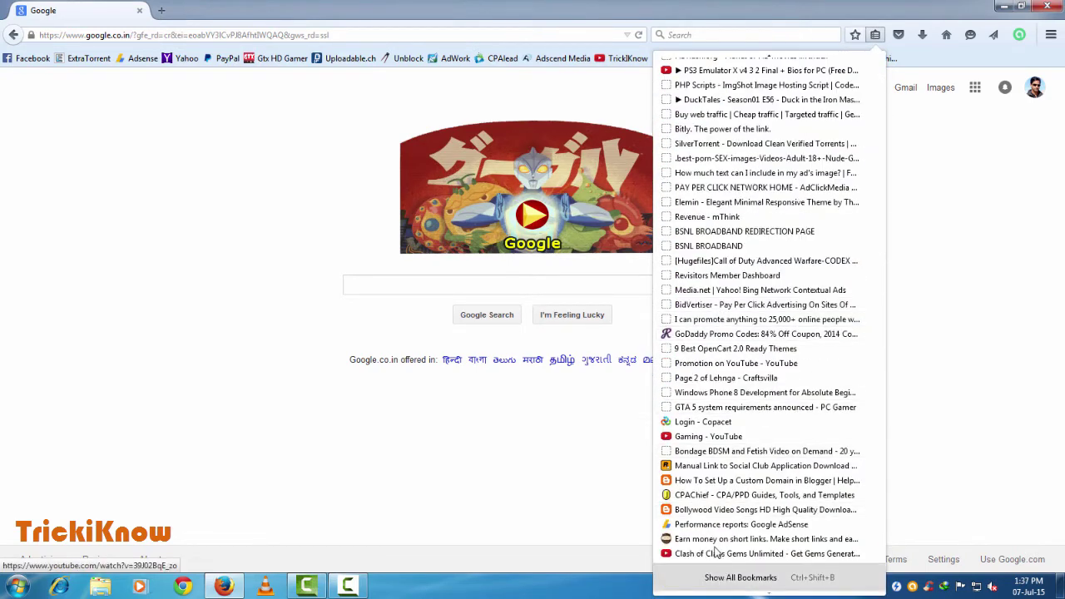
# Close the bookmarks list and go to the Options page from the main menu.
pyautogui.click(1028, 309)
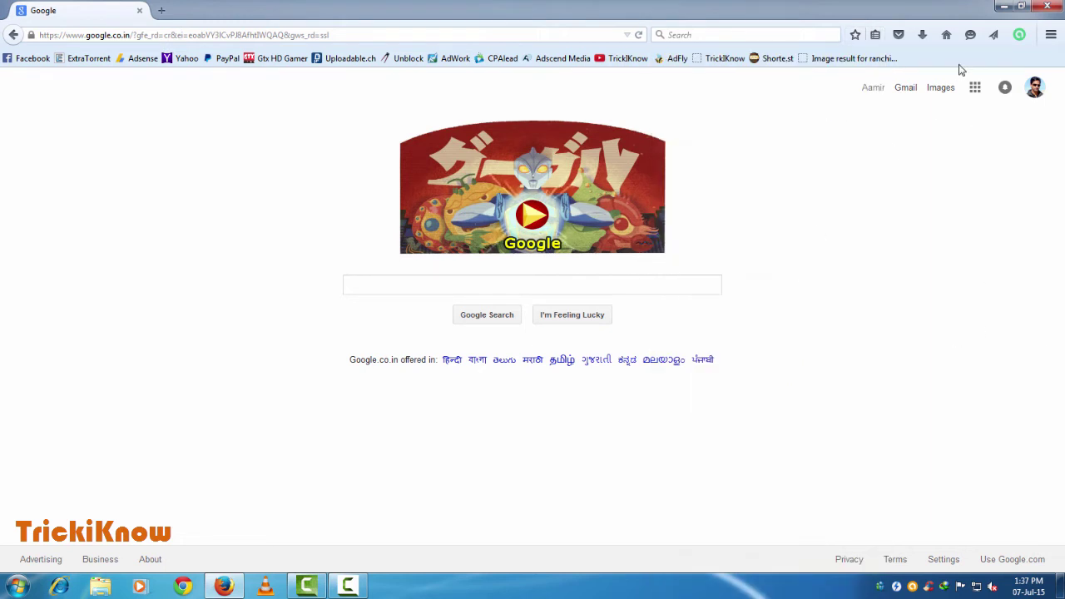
pyautogui.click(1053, 37)
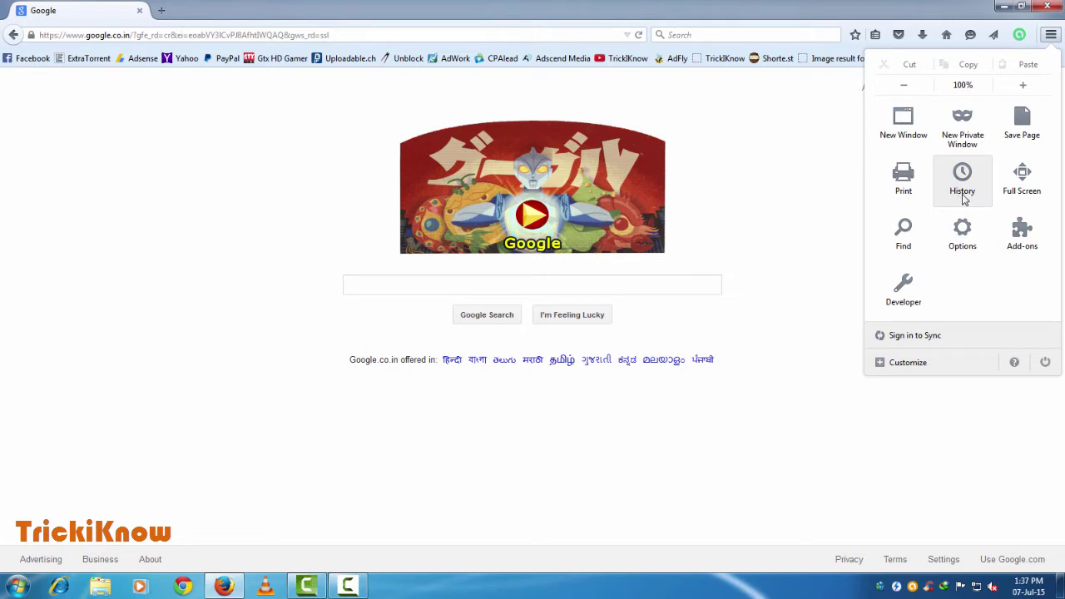
pyautogui.click(962, 246)
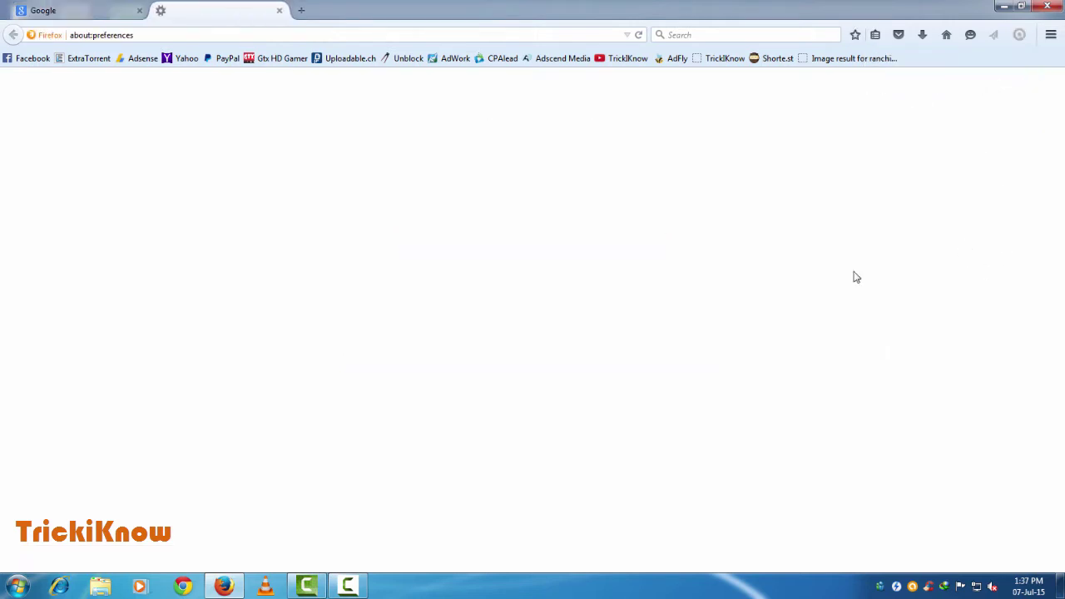
# Check the Saved Passwords list under Security, then close the Options tab to return to Google.
pyautogui.click(66, 246)
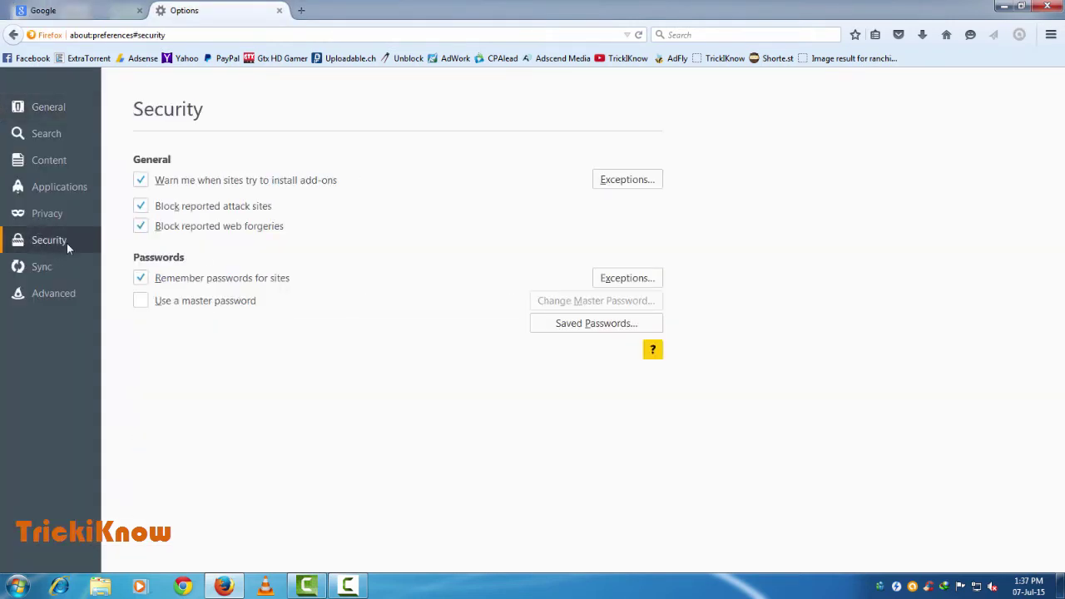
pyautogui.click(576, 323)
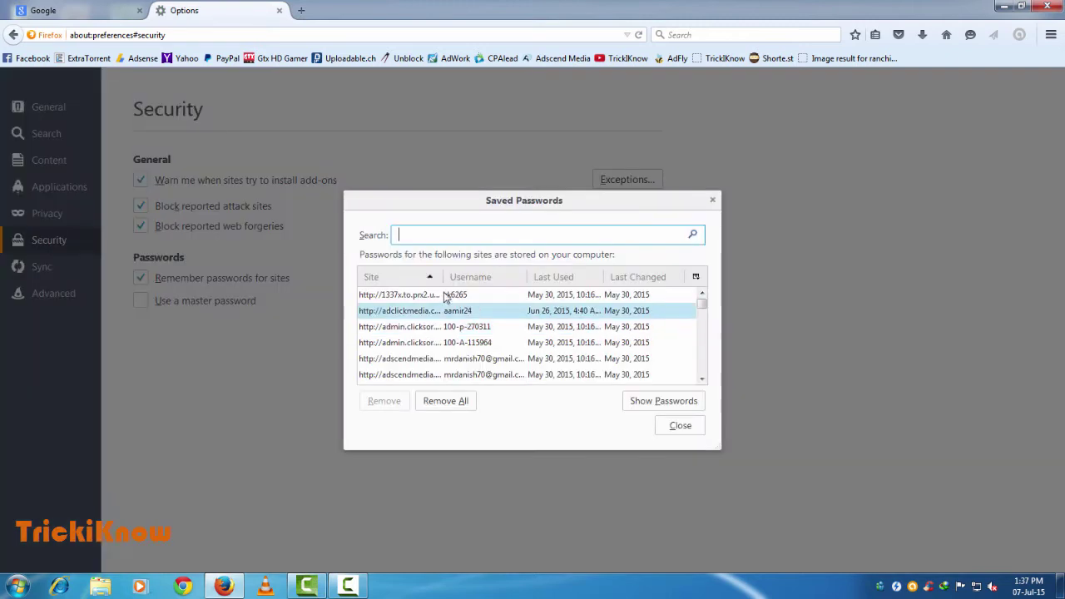
pyautogui.moveTo(703, 307); pyautogui.dragTo(698, 373)
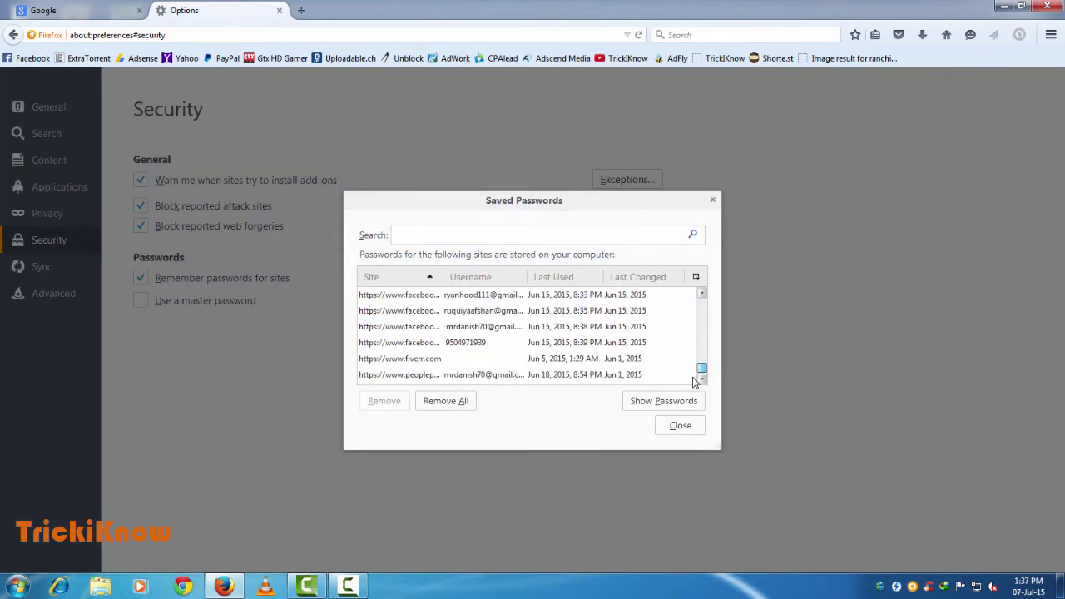
pyautogui.click(679, 426)
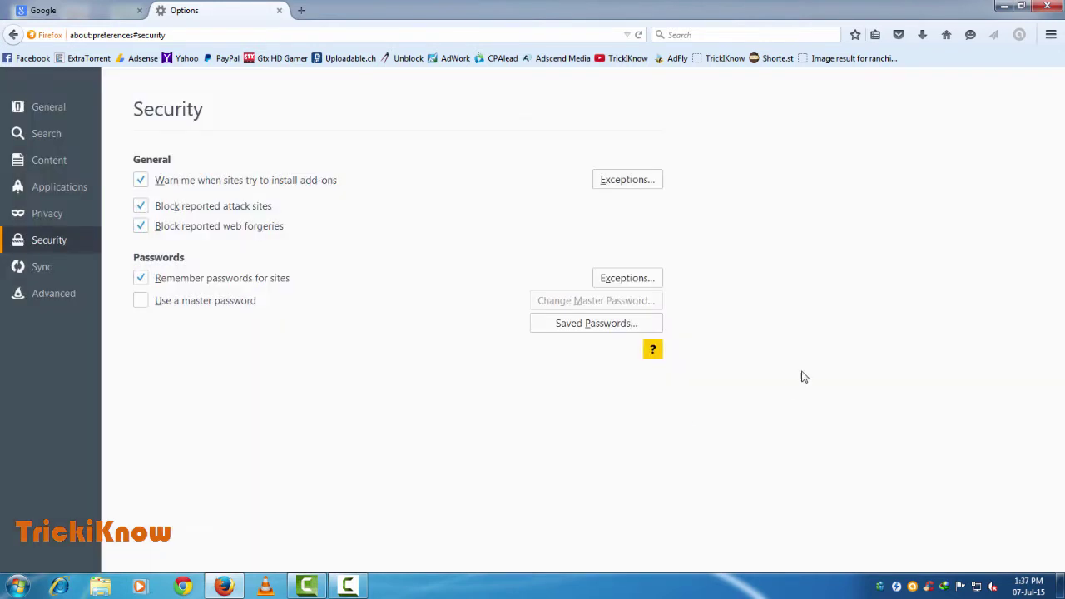
pyautogui.click(279, 11)
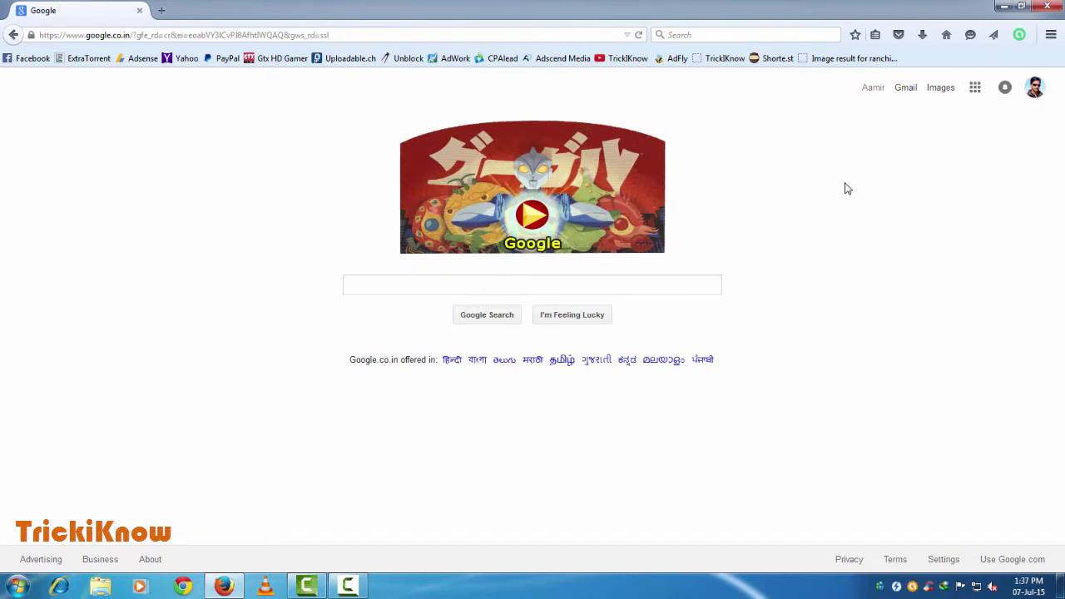
# Start Sign in to Sync from the main menu and proceed to the Create a Firefox Account form.
pyautogui.click(1035, 98)
pyautogui.click(1051, 36)
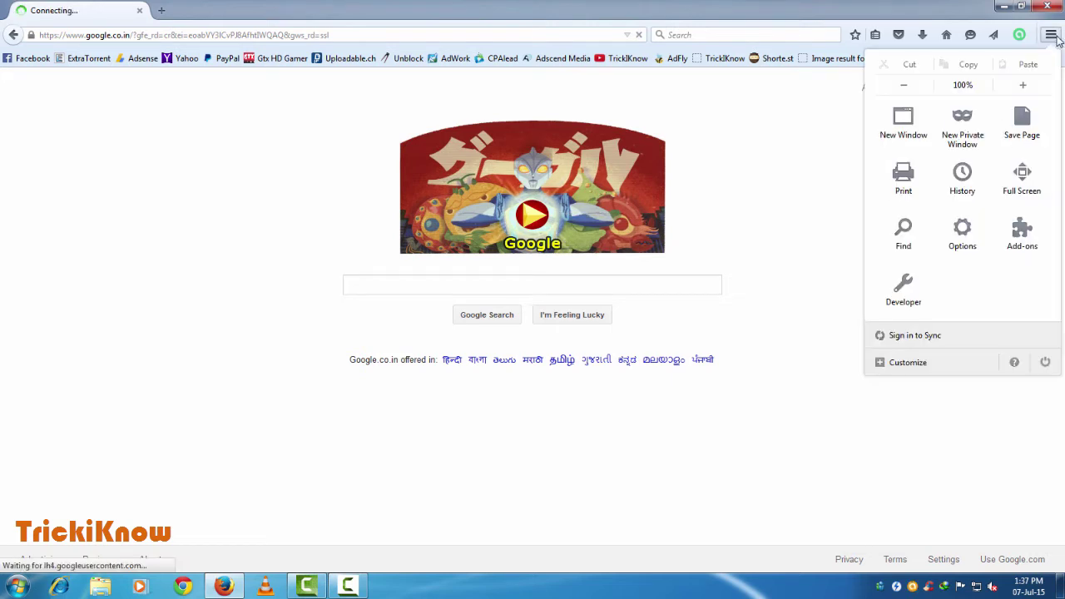
pyautogui.click(919, 338)
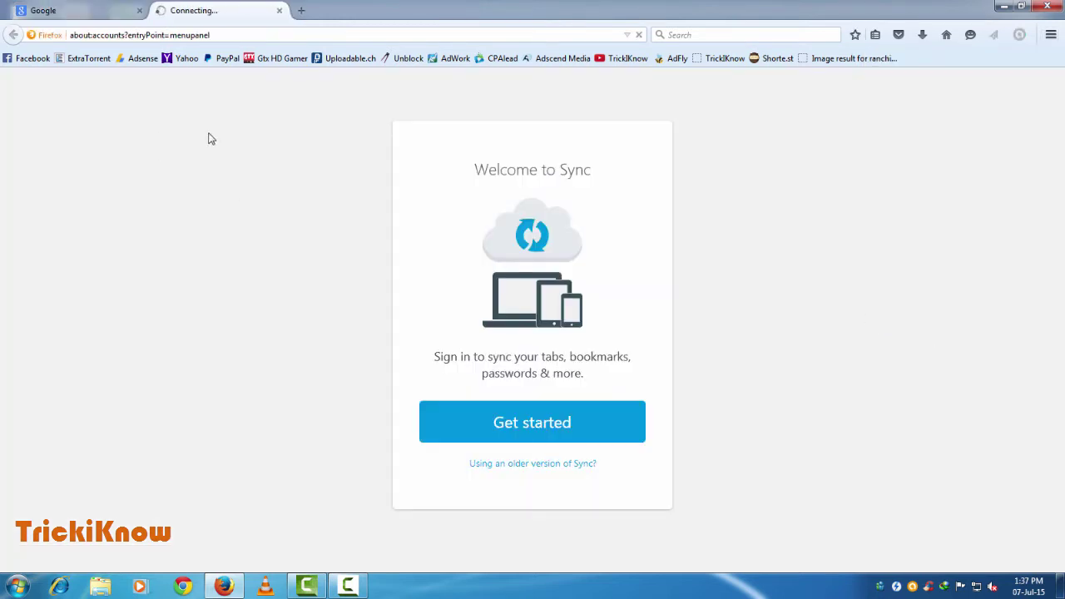
pyautogui.click(524, 430)
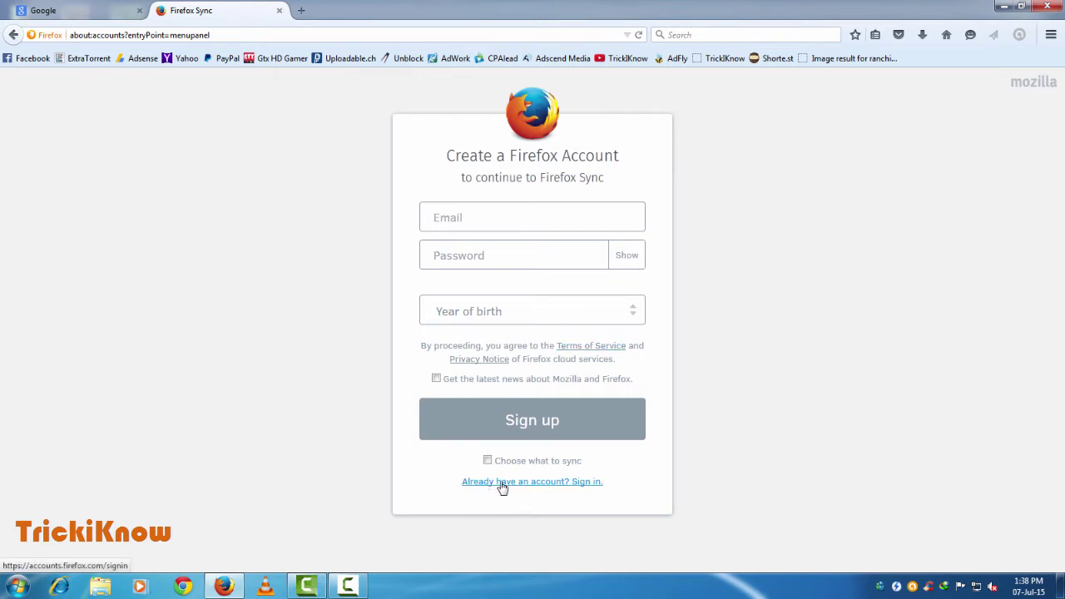
# Switch to the existing-account sign-in and log in to Sync with the account password.
pyautogui.click(530, 482)
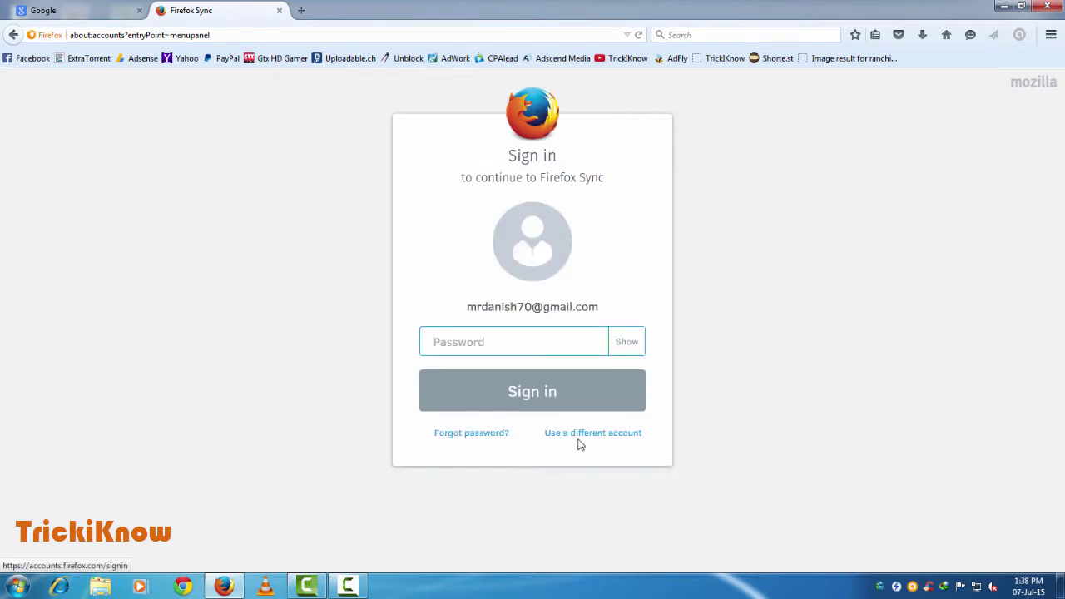
pyautogui.moveTo(466, 311); pyautogui.dragTo(656, 316)
pyautogui.click(676, 314)
pyautogui.click(556, 341)
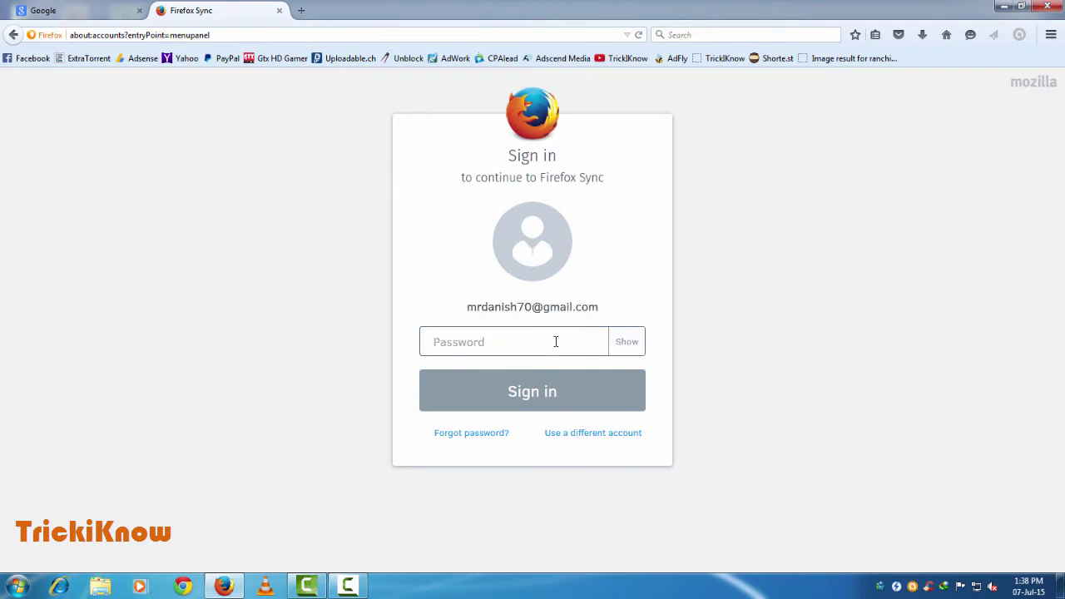
pyautogui.write('•••••••••')
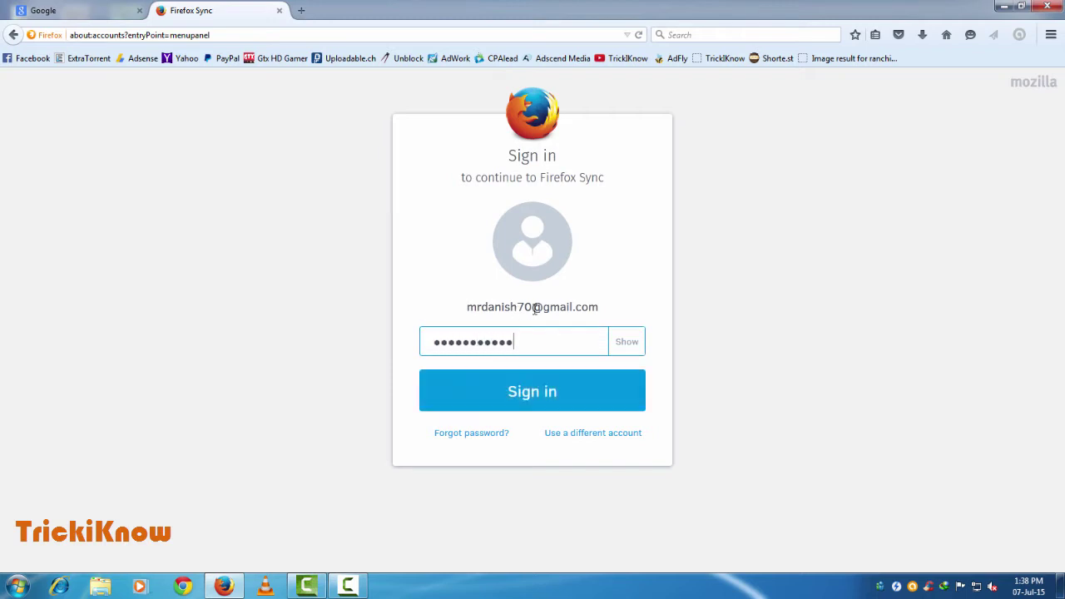
pyautogui.click(540, 397)
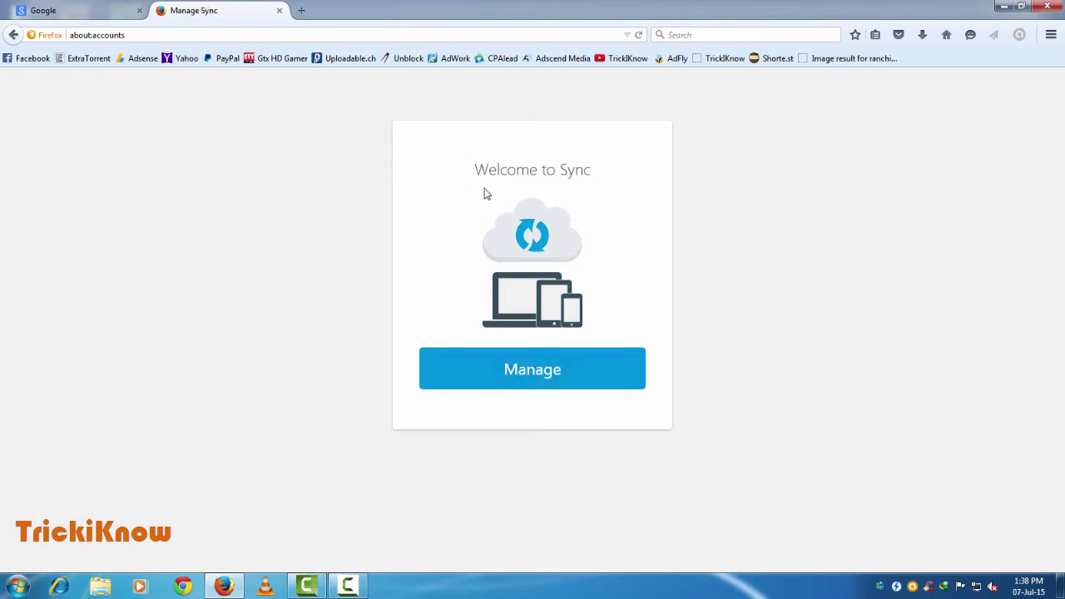
# Review the Sync settings and the main menu's Sync status, then return to the Welcome to Sync tab.
pyautogui.click(582, 375)
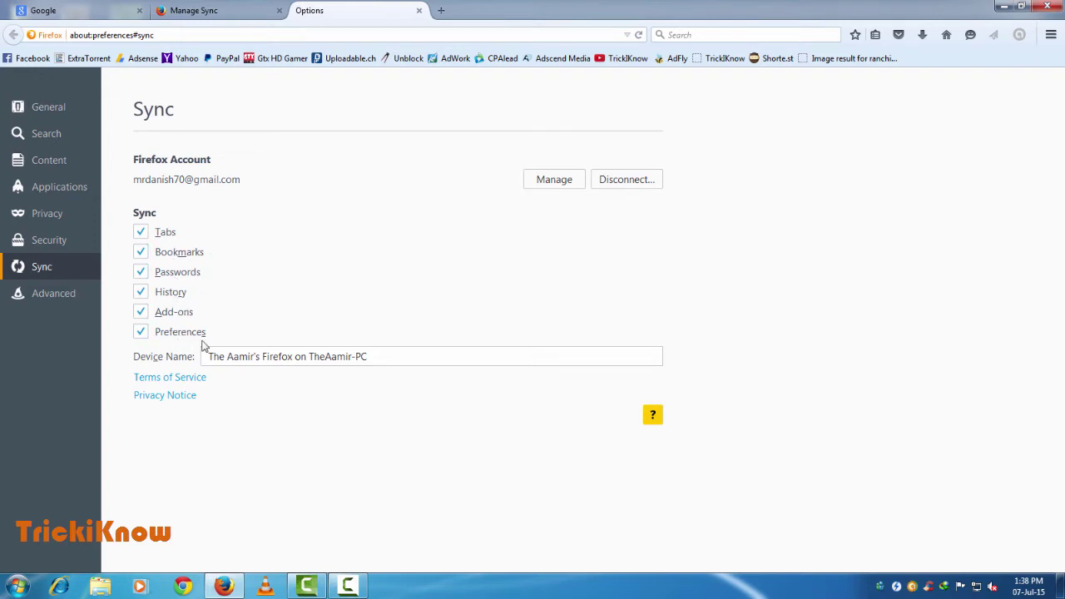
pyautogui.click(1050, 37)
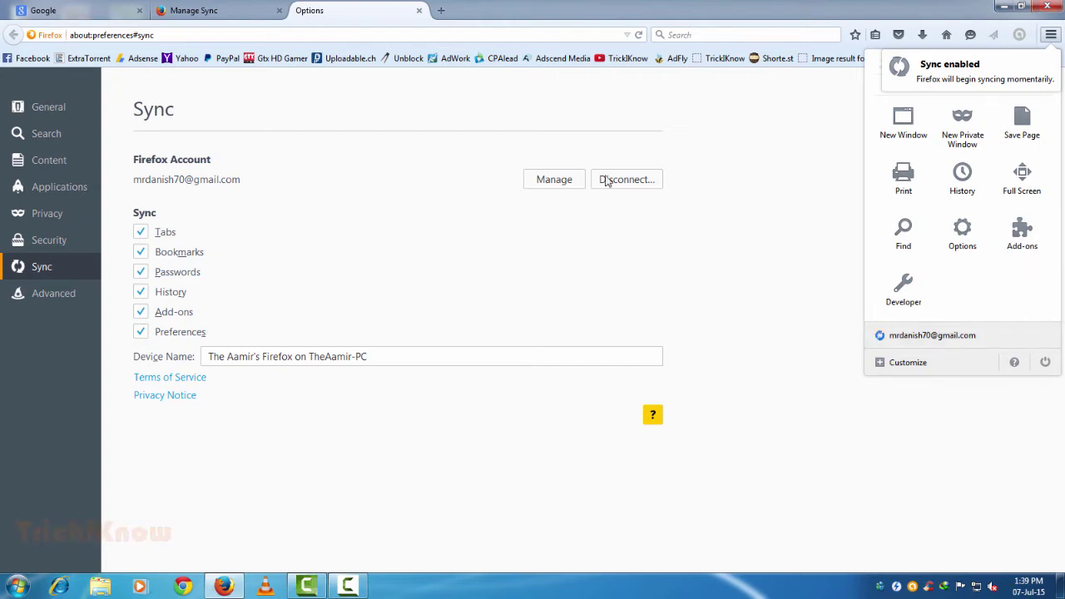
pyautogui.click(238, 6)
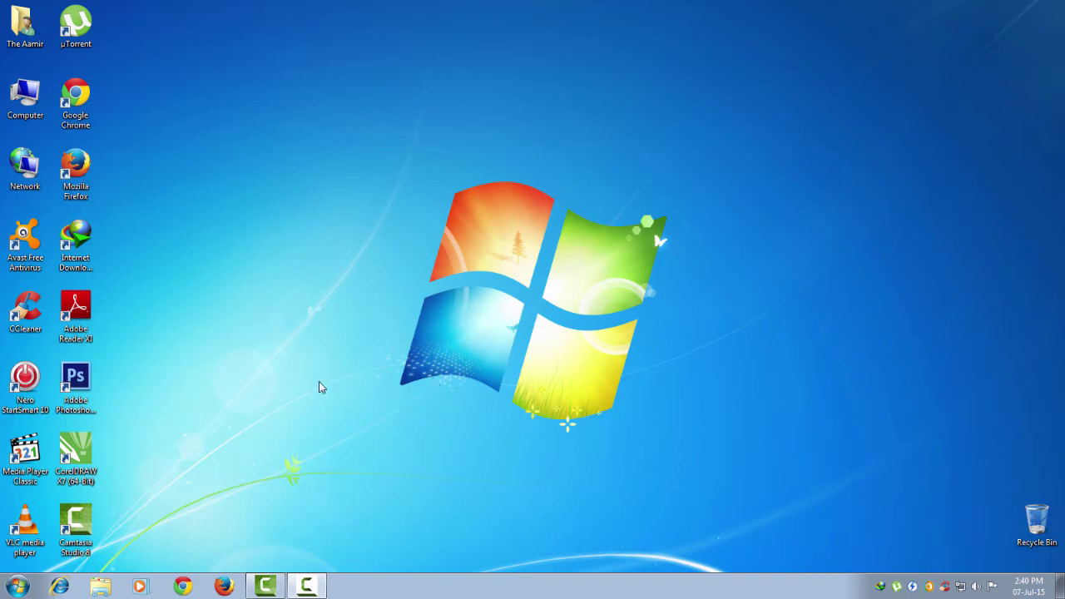
# Relaunch Firefox maximized and check the bookmarks list for restored bookmarks.
pyautogui.click(223, 582)
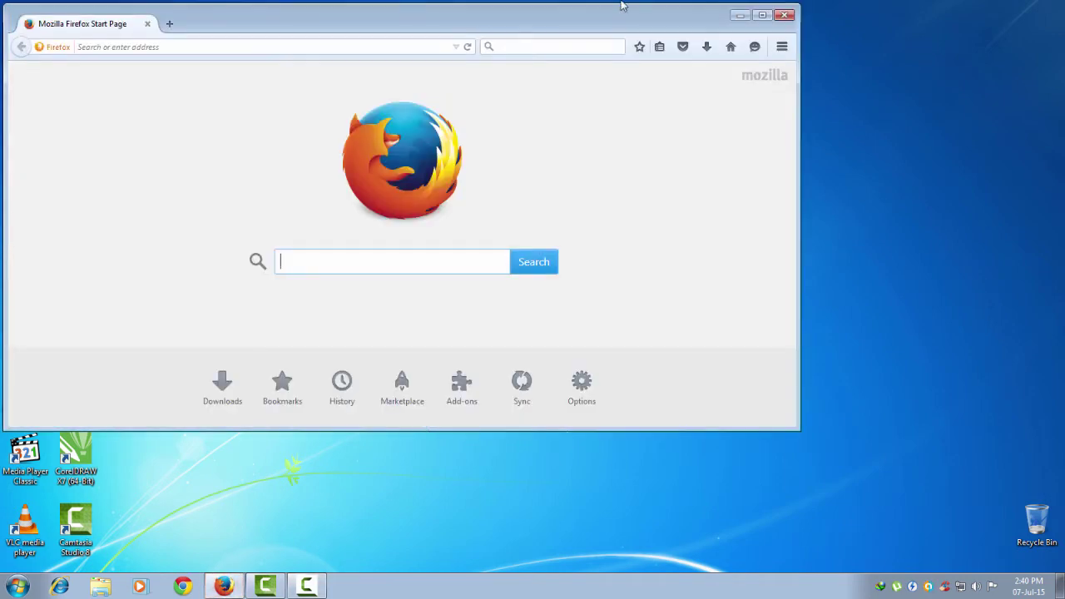
pyautogui.doubleClick(627, 26)
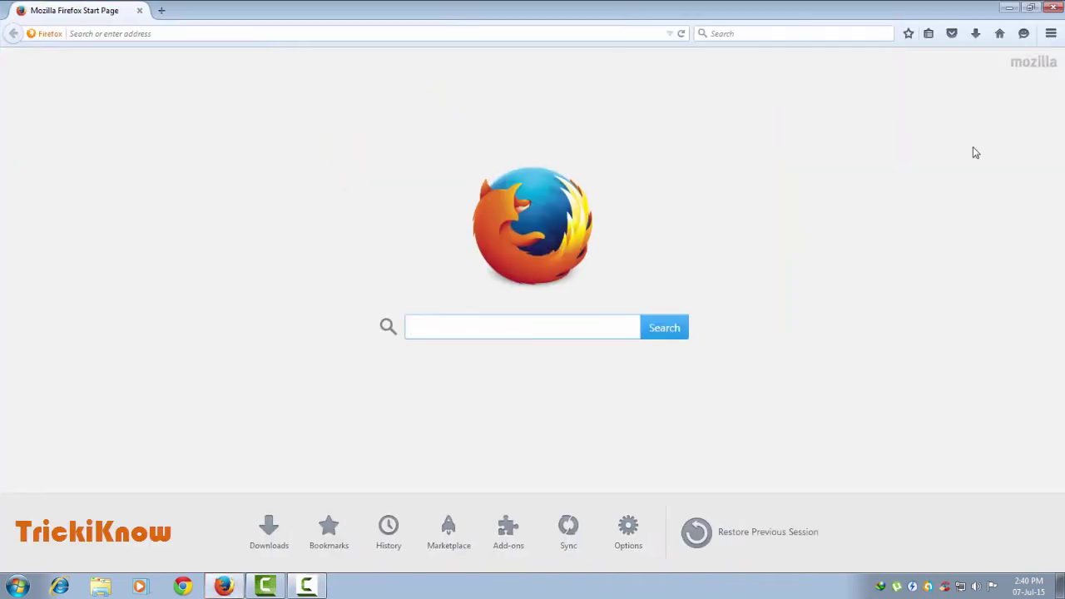
pyautogui.click(930, 35)
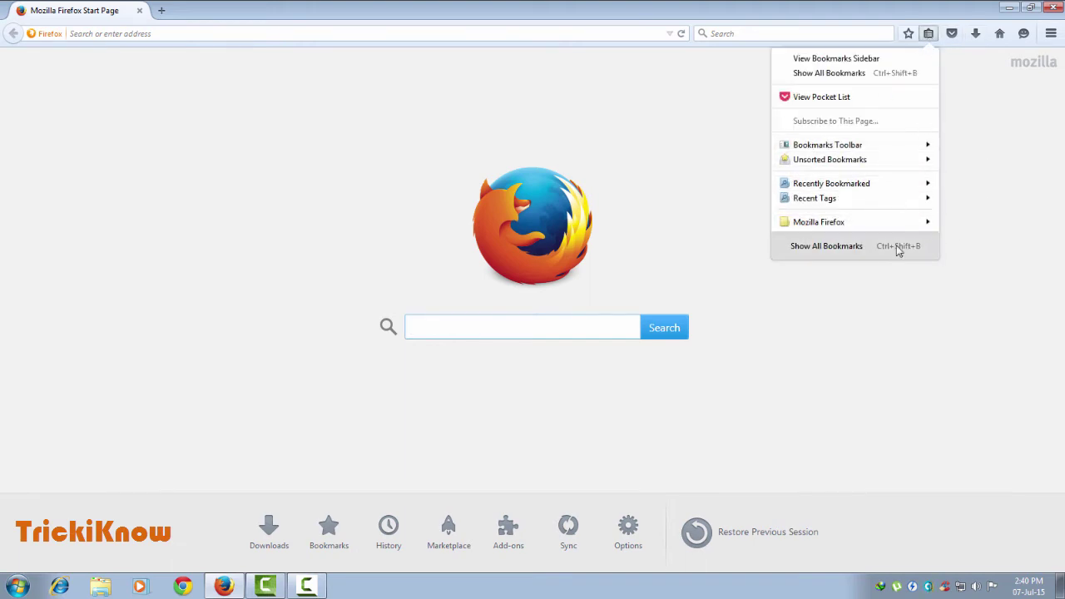
# Confirm the Saved Passwords list under Options > Security is empty, then dismiss it.
pyautogui.click(1050, 42)
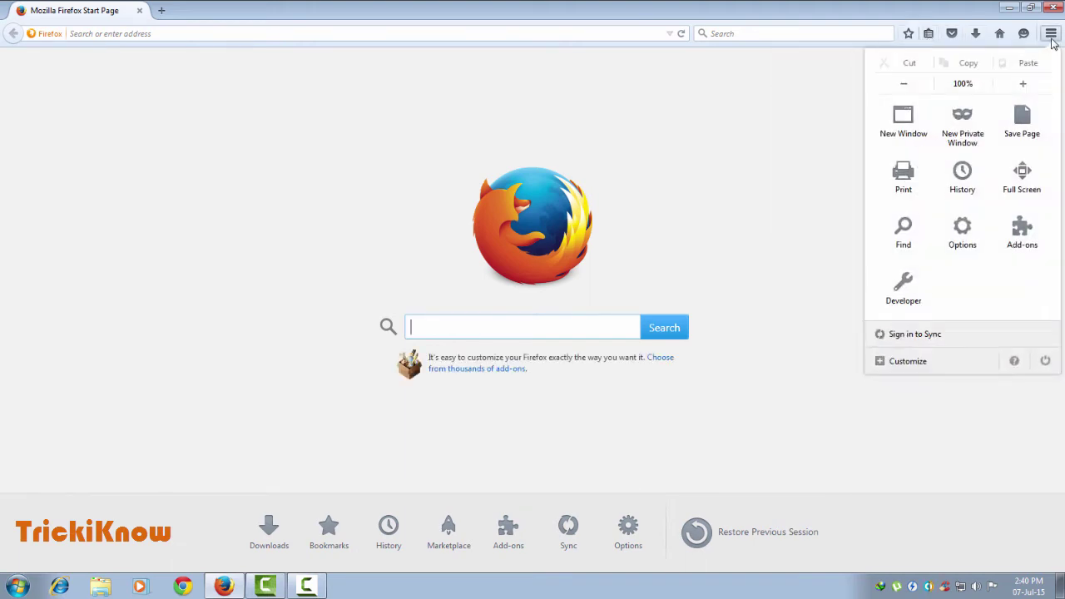
pyautogui.click(965, 239)
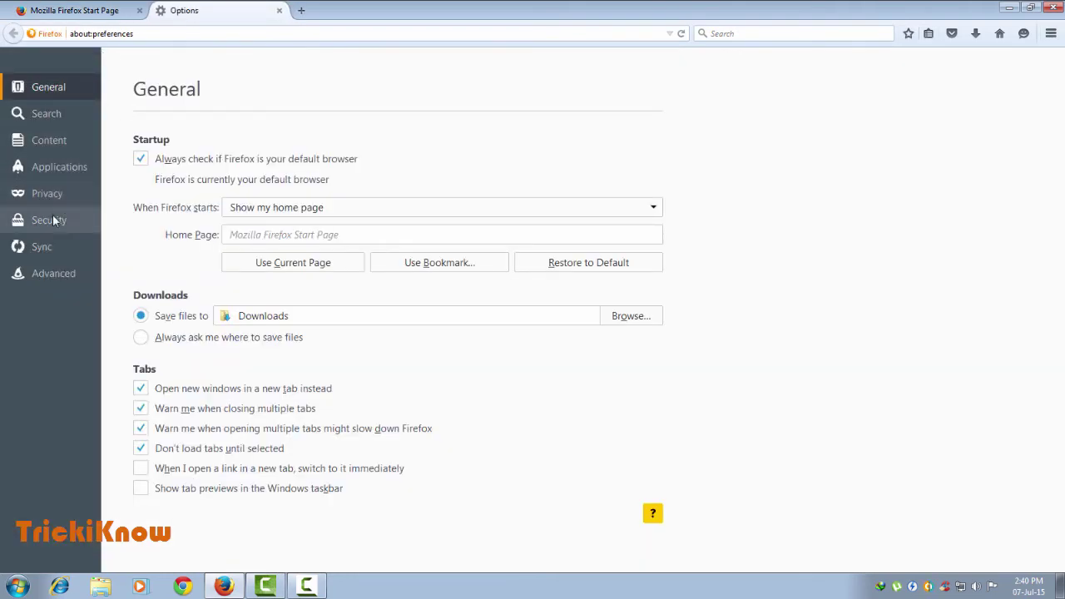
pyautogui.click(55, 223)
pyautogui.click(582, 304)
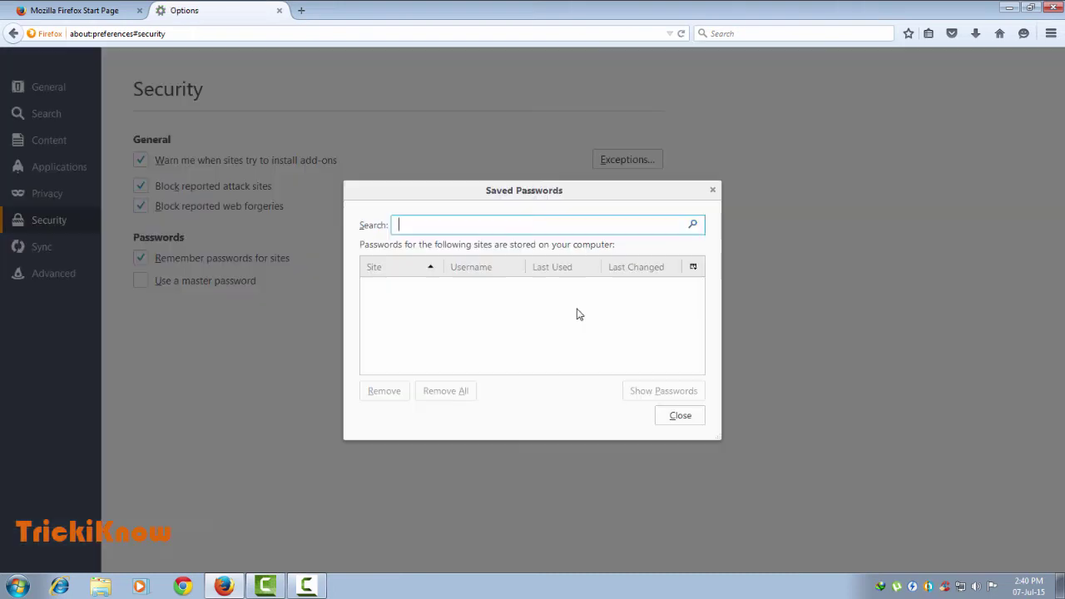
pyautogui.click(712, 192)
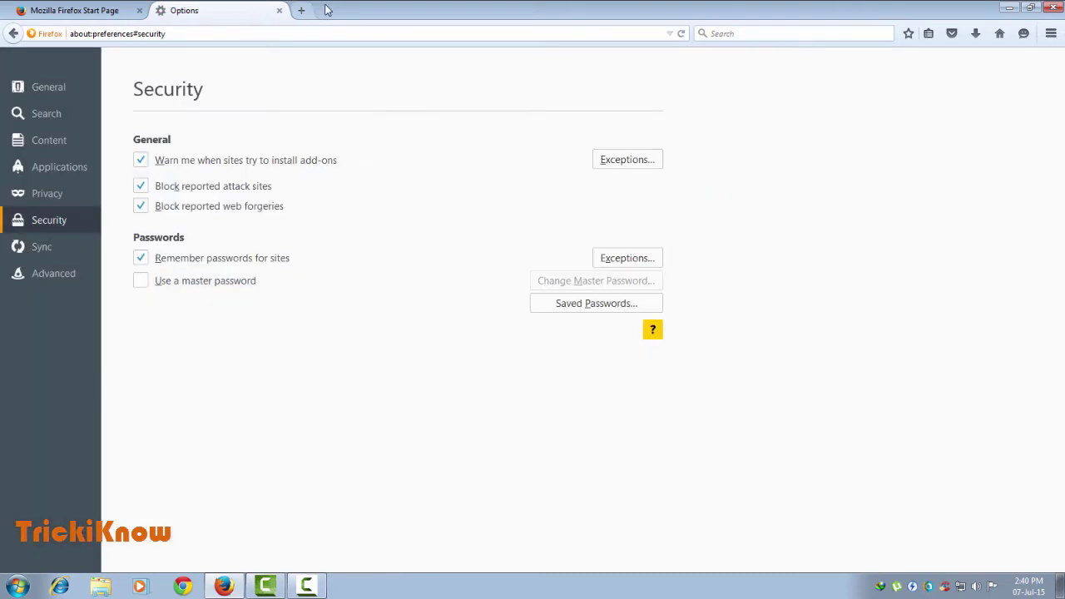
# Open and close a new tab, then close the Options tab, leaving only the Start Page.
pyautogui.click(301, 10)
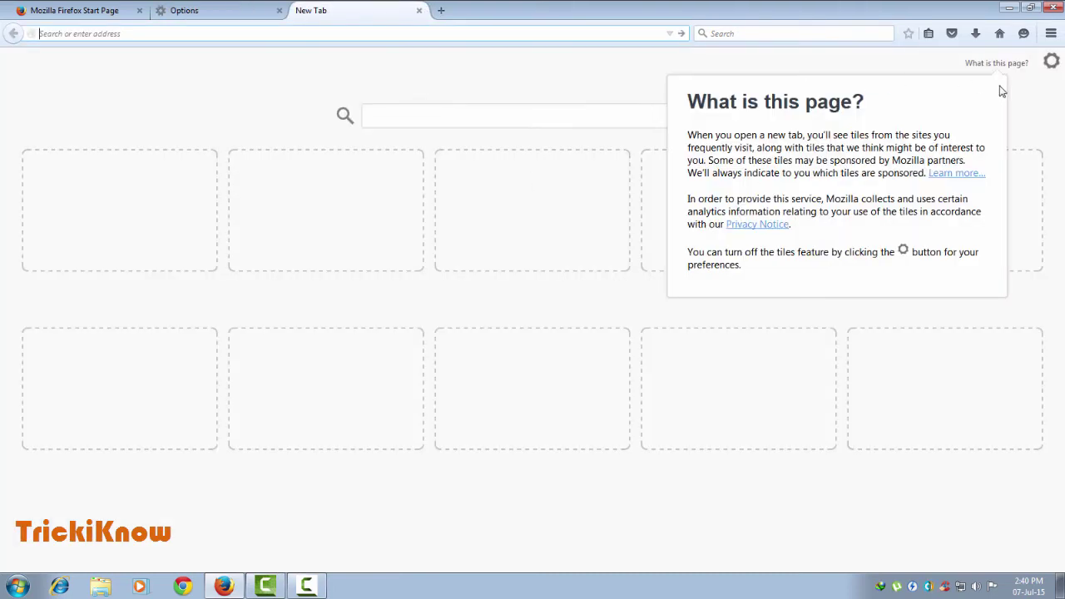
pyautogui.click(1042, 116)
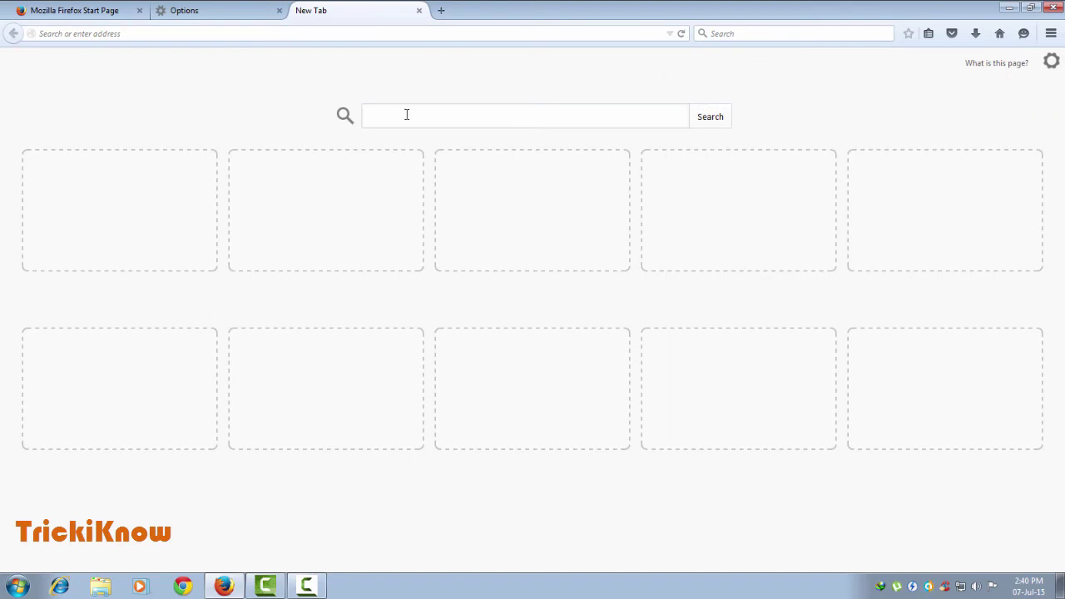
pyautogui.click(419, 11)
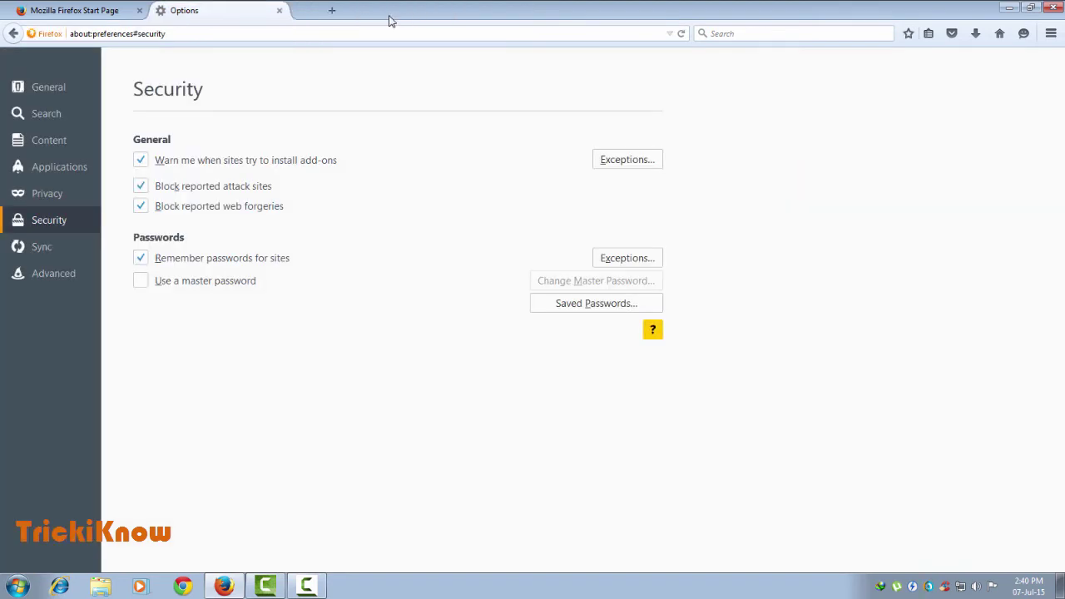
pyautogui.click(279, 11)
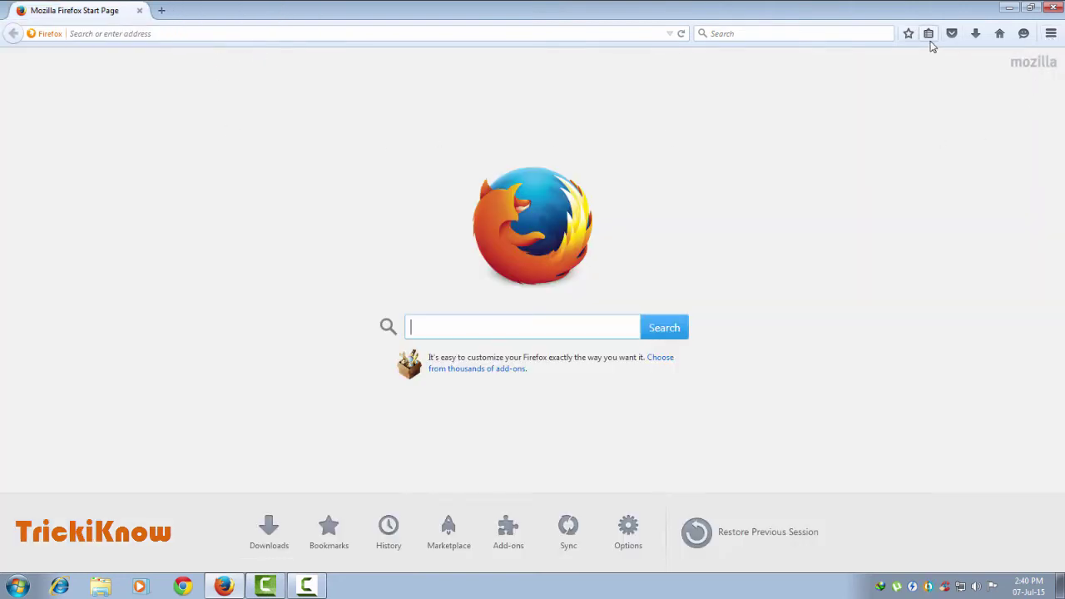
# Turn on View Bookmarks Toolbar so Most Visited and Getting Started appear.
pyautogui.click(1050, 37)
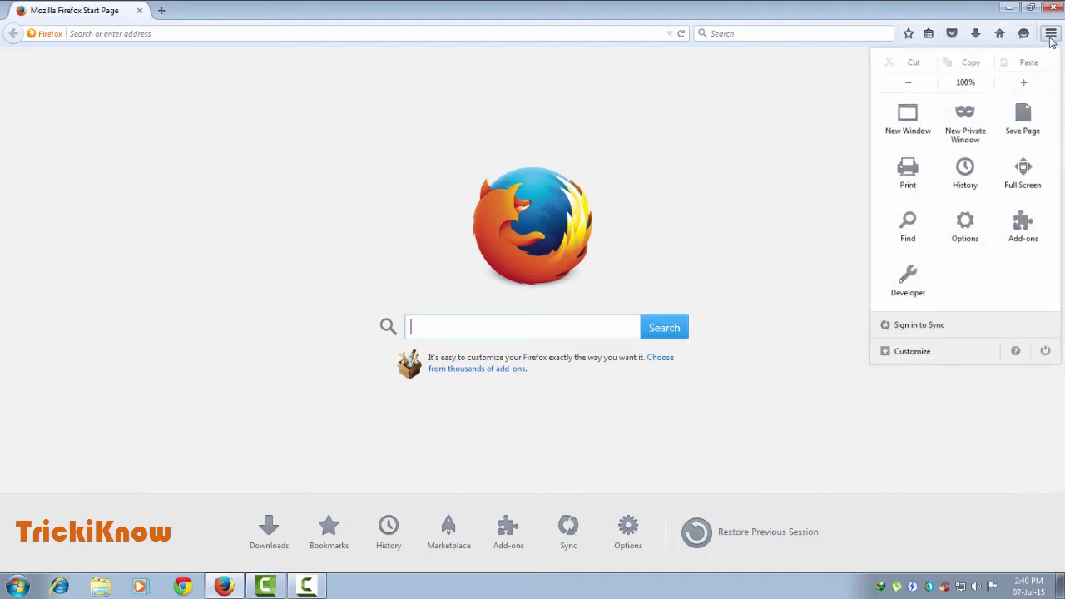
pyautogui.click(929, 35)
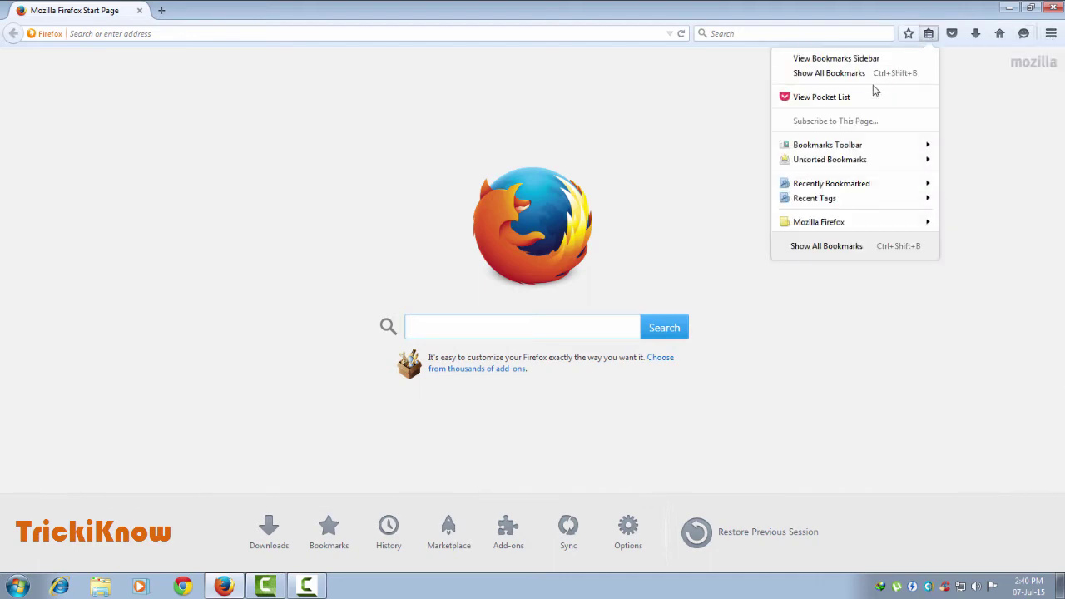
pyautogui.moveTo(836, 148)
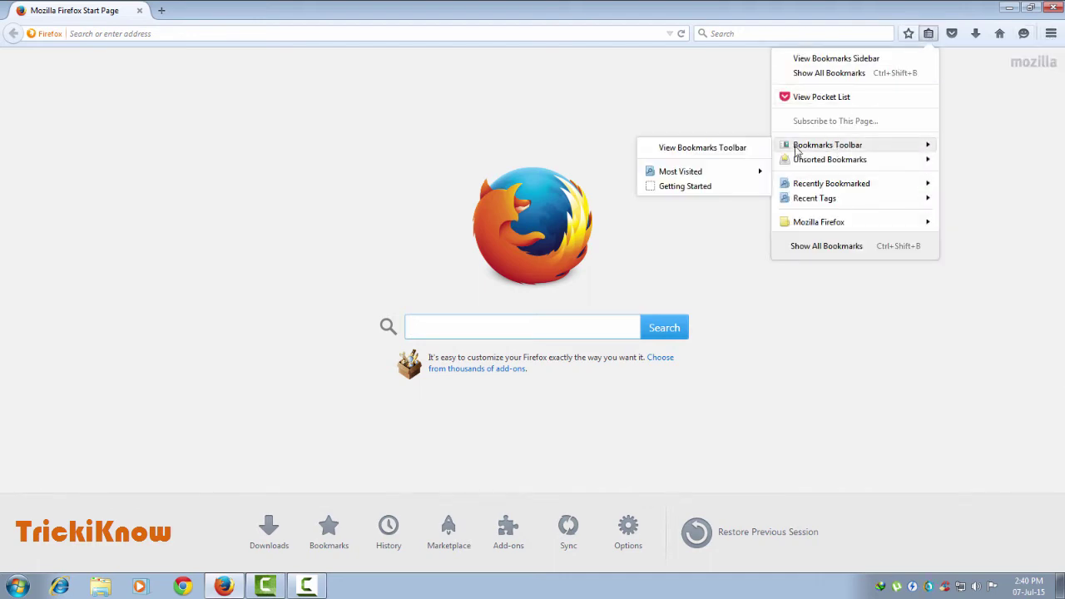
pyautogui.click(697, 148)
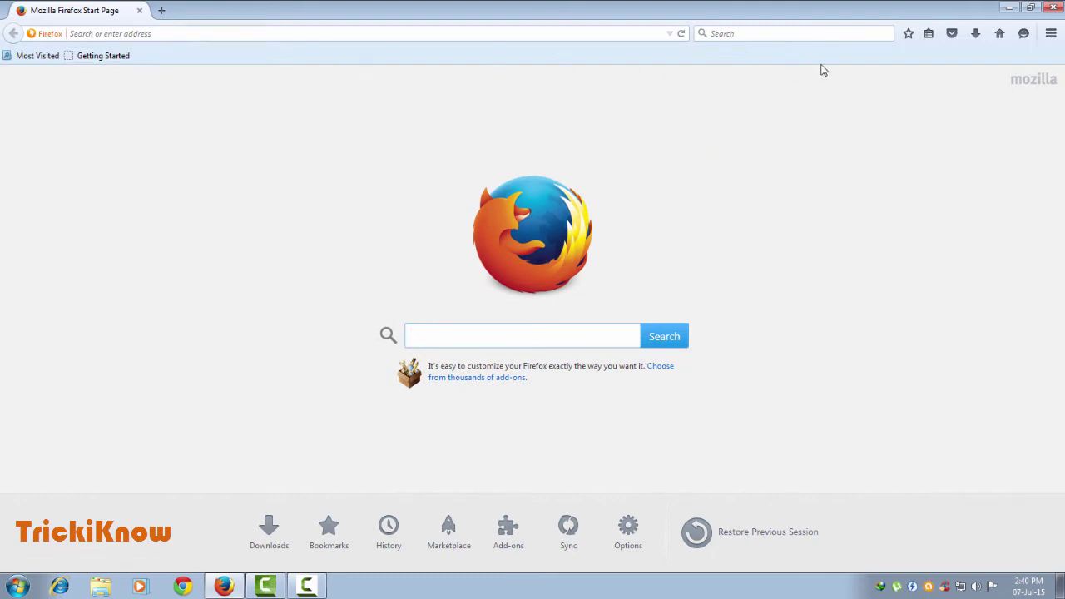
pyautogui.click(1052, 34)
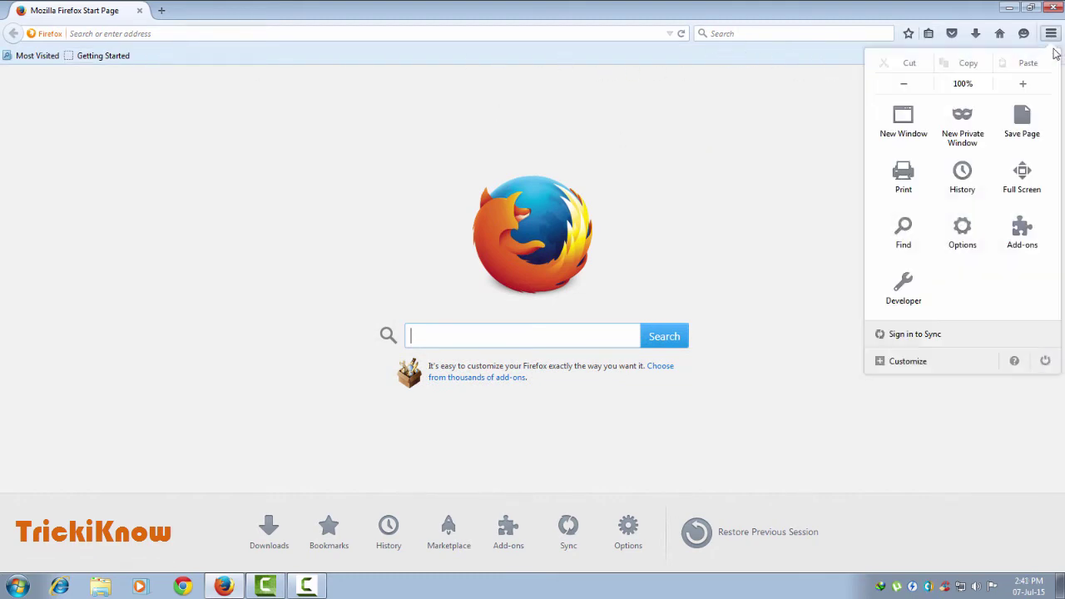
# Go from Sign in to Sync through Get started to the existing-account Sign in form.
pyautogui.click(919, 341)
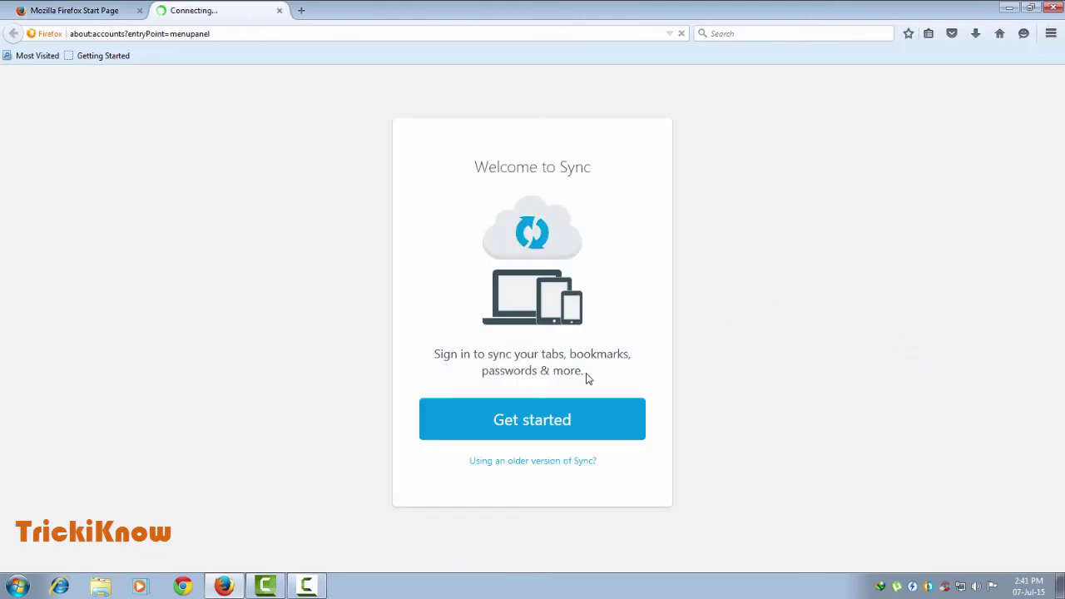
pyautogui.click(632, 431)
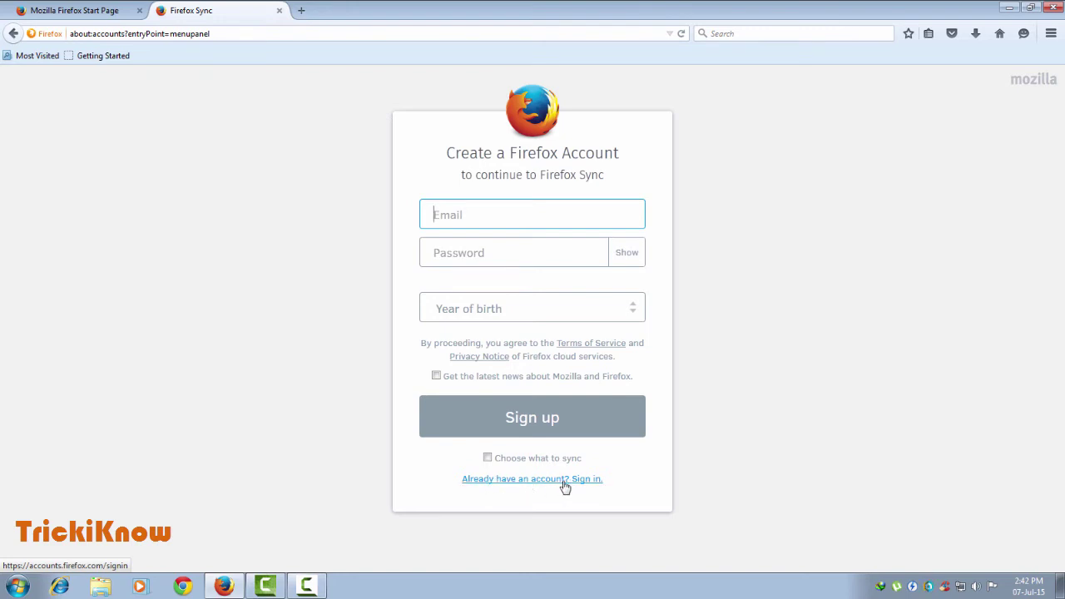
pyautogui.click(565, 480)
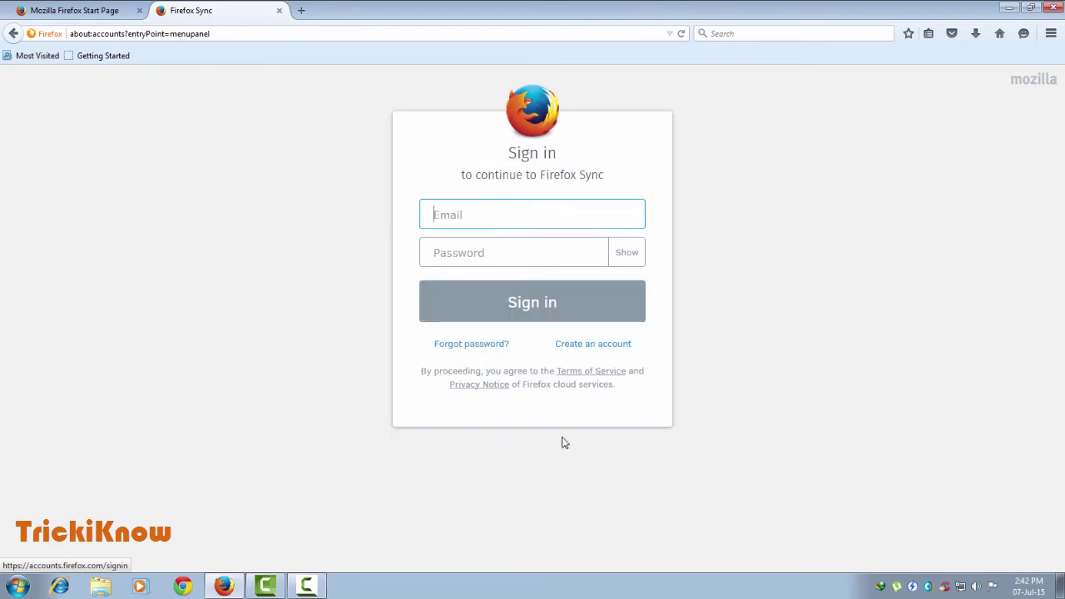
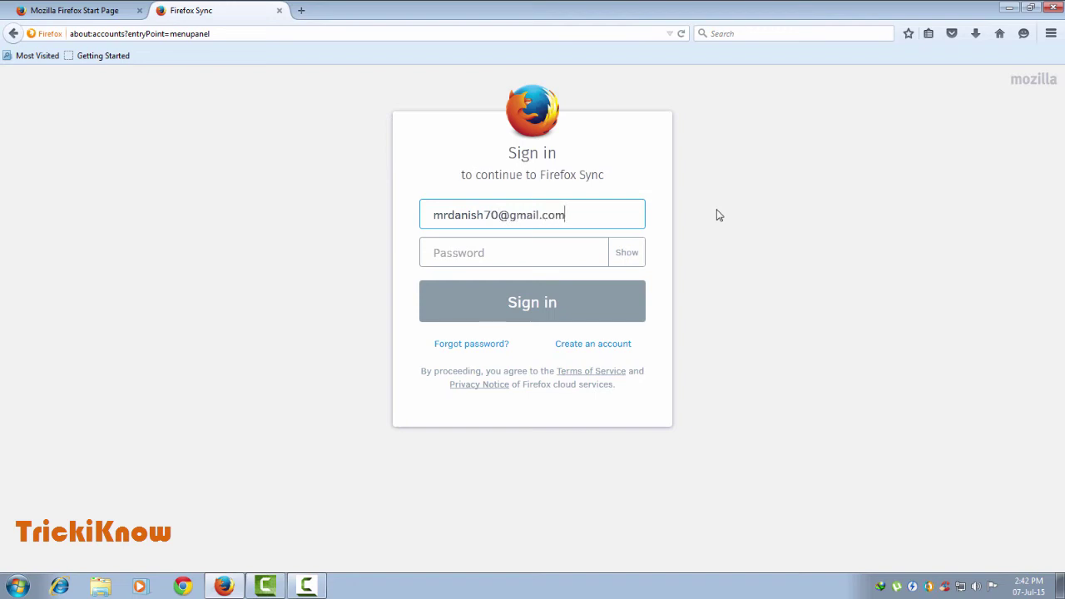
# Enter the account's e-mail and password in the Sync Sign in form and submit it.
pyautogui.click(546, 252)
pyautogui.write('••••••')
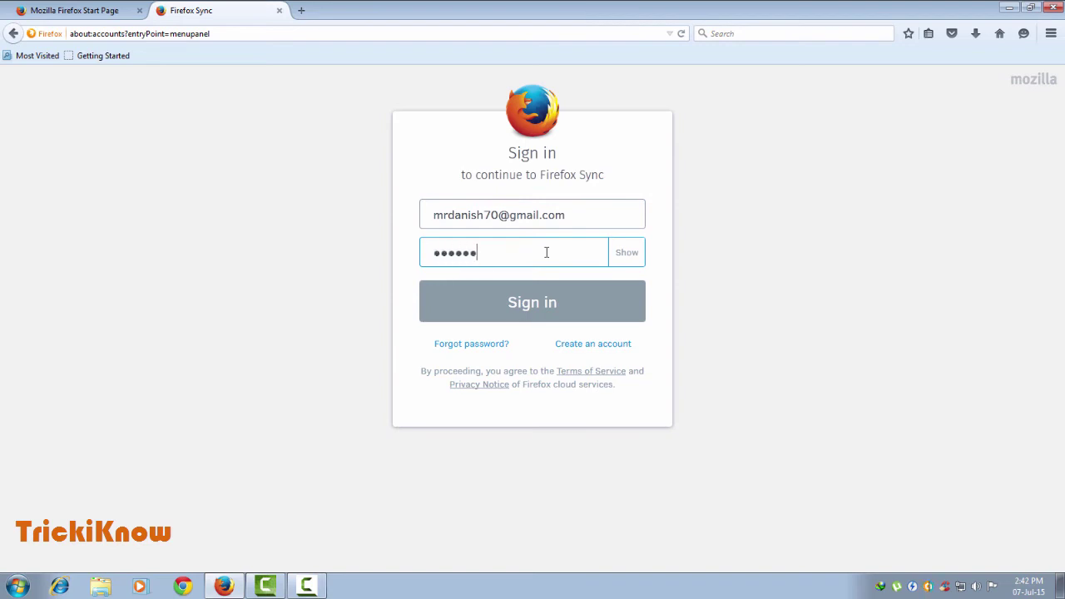
pyautogui.write('•••')
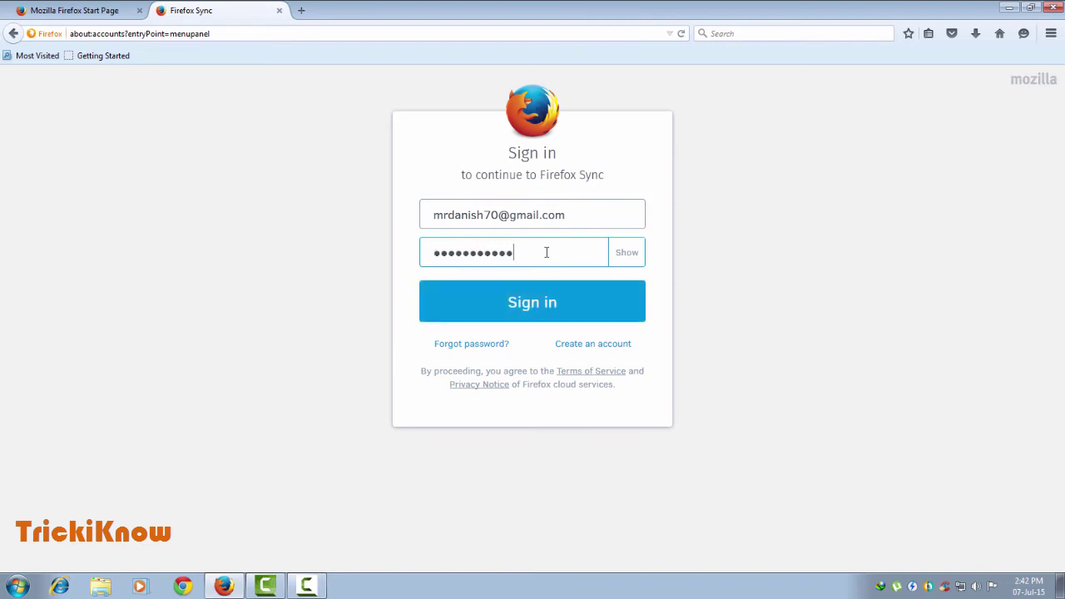
pyautogui.click(559, 303)
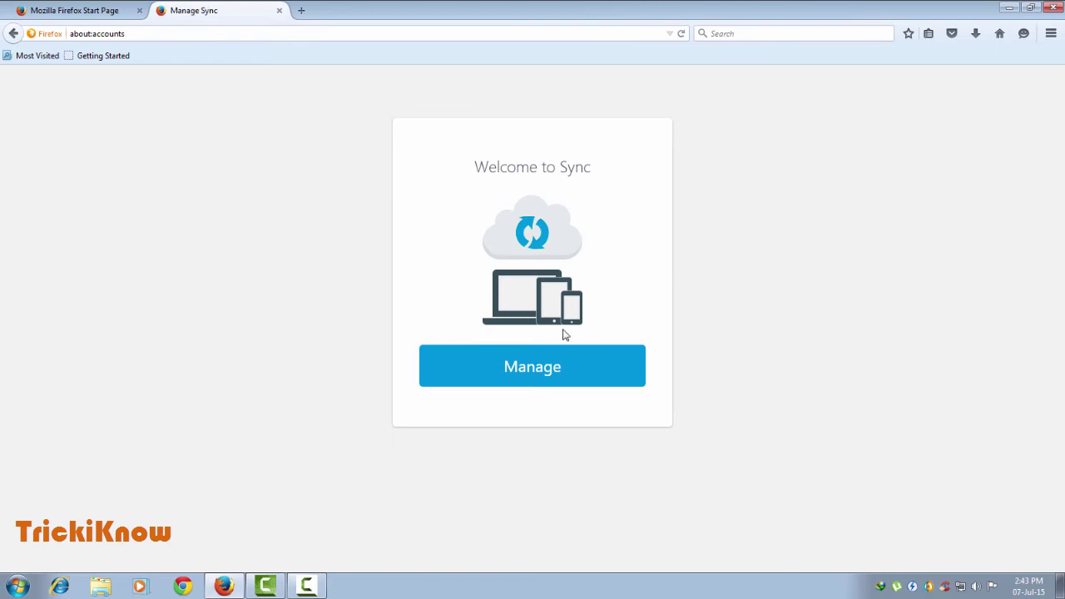
# Open Sync settings, browse synced bookmarks like Facebook, Adsense and Yahoo, then open Options.
pyautogui.click(542, 374)
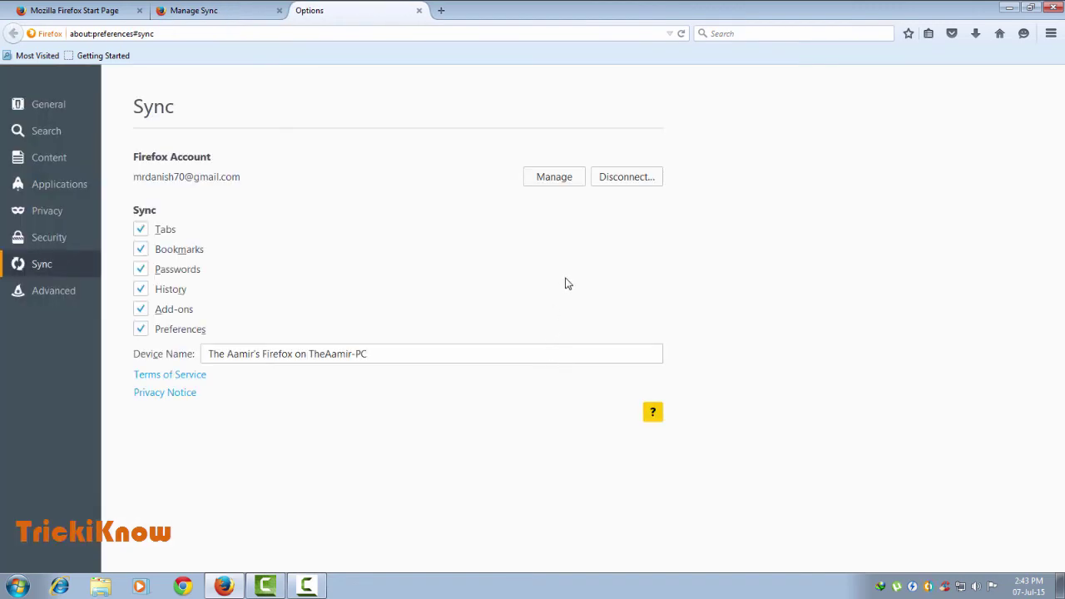
pyautogui.click(1049, 33)
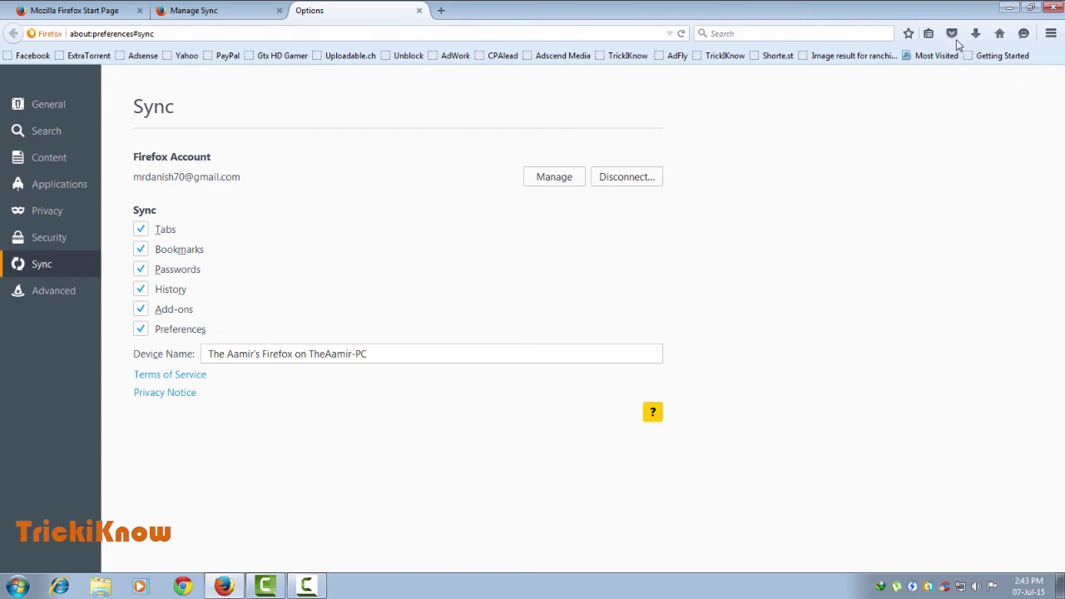
pyautogui.click(930, 34)
pyautogui.scroll(-5, 786, 333)
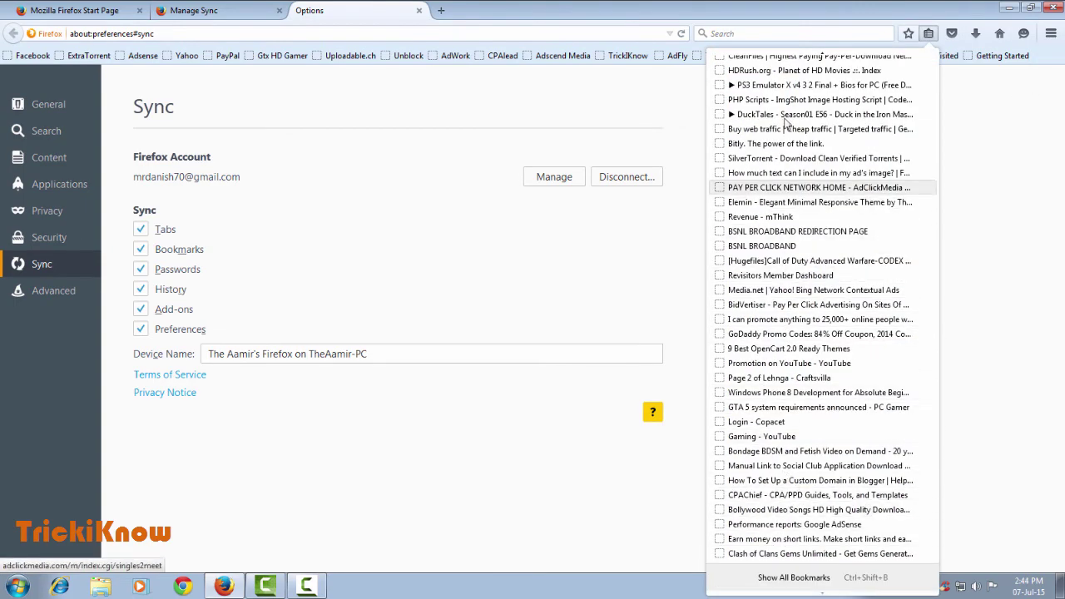
pyautogui.scroll(10, 815, 549)
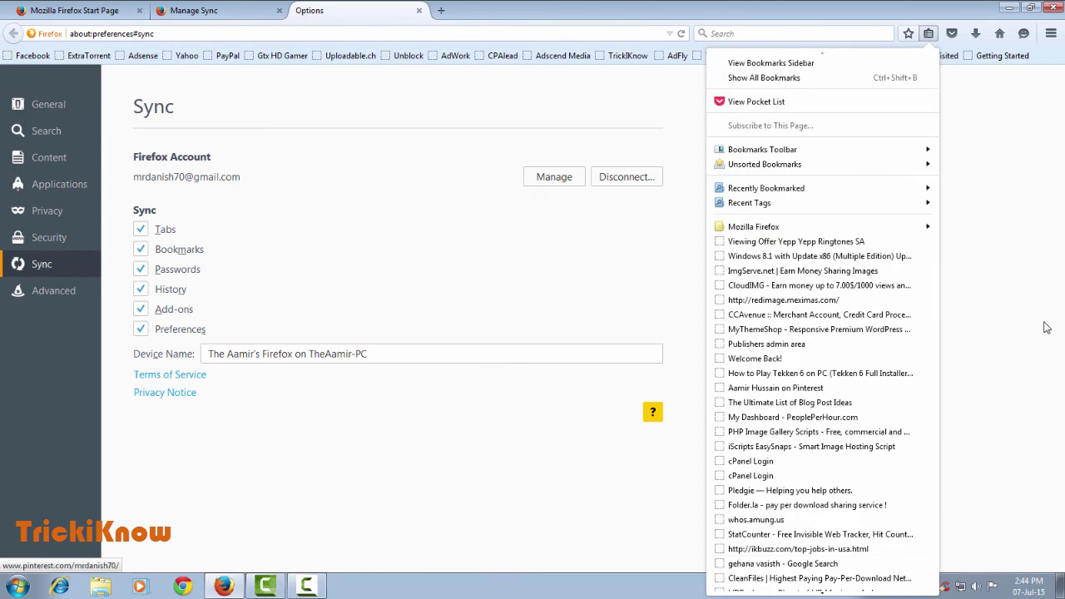
pyautogui.click(1043, 226)
pyautogui.click(1050, 34)
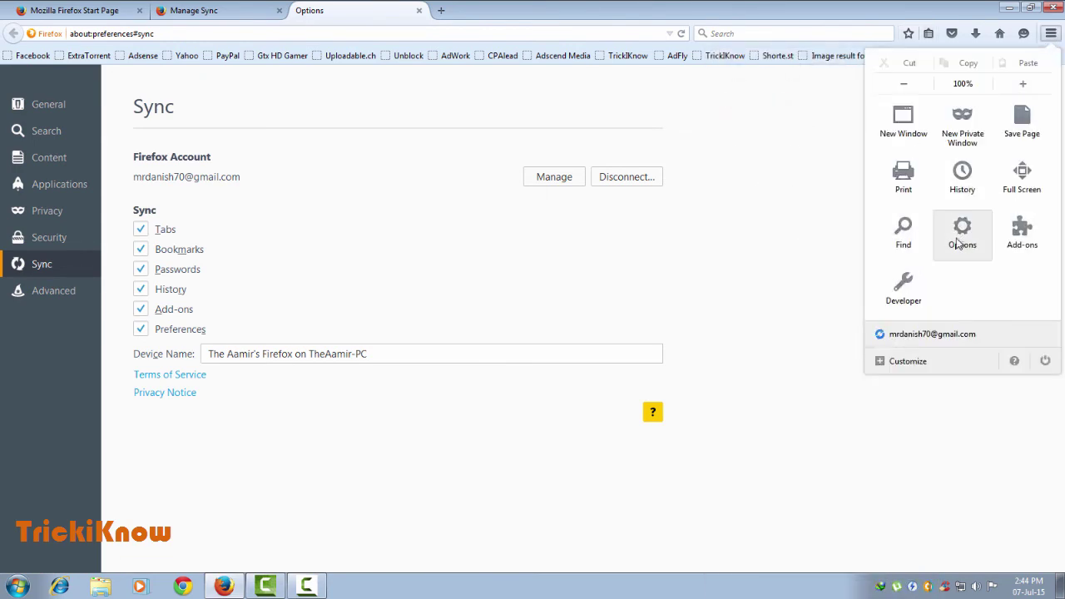
pyautogui.click(962, 243)
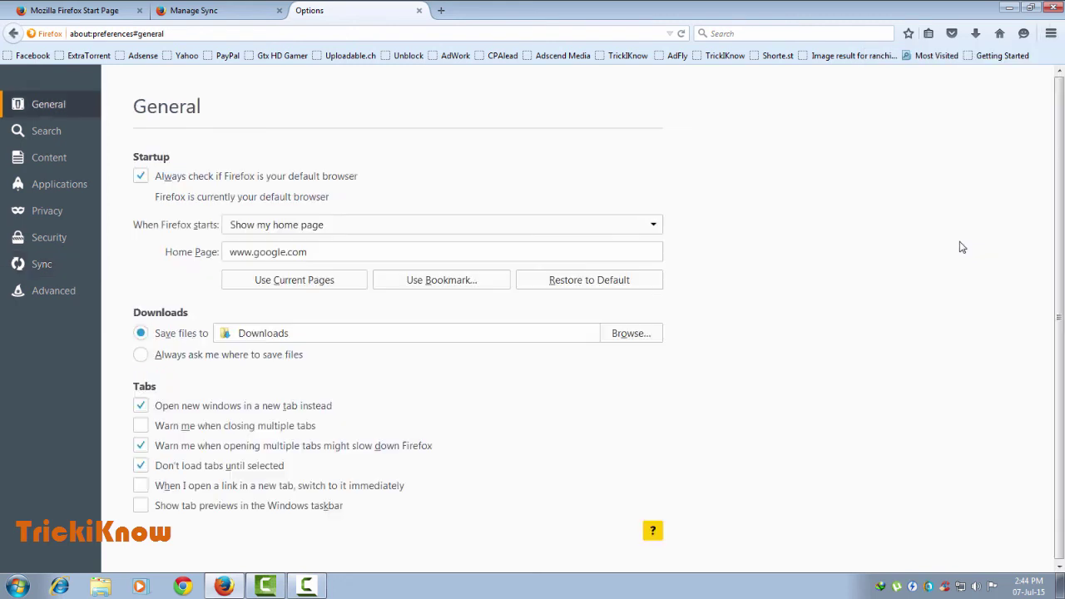
# Review the Saved Passwords list under Security to confirm the synced site logins are back.
pyautogui.click(50, 237)
pyautogui.click(577, 328)
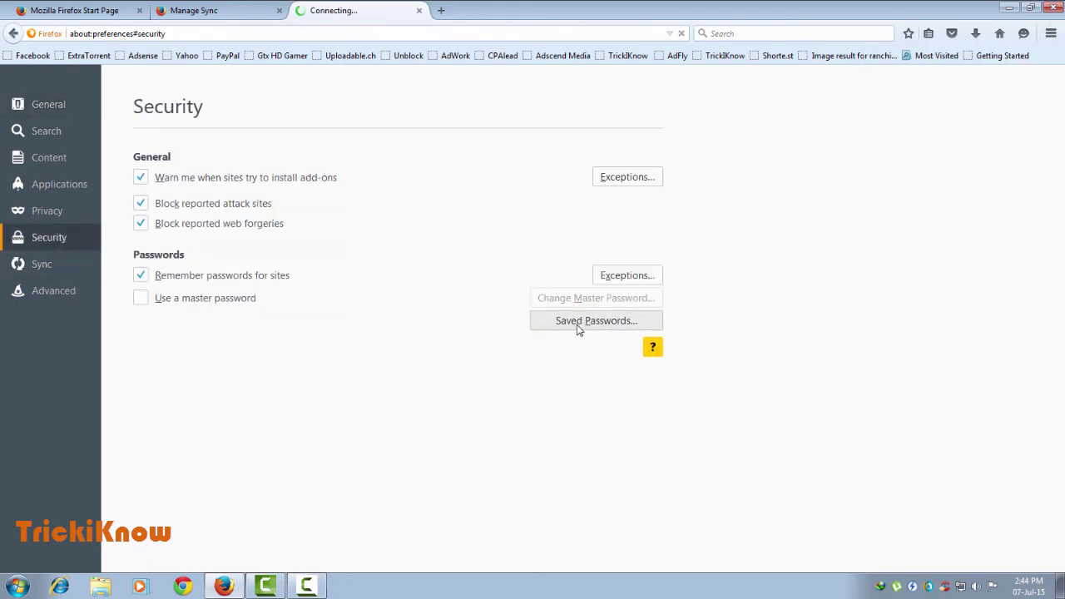
pyautogui.moveTo(697, 303); pyautogui.dragTo(690, 383)
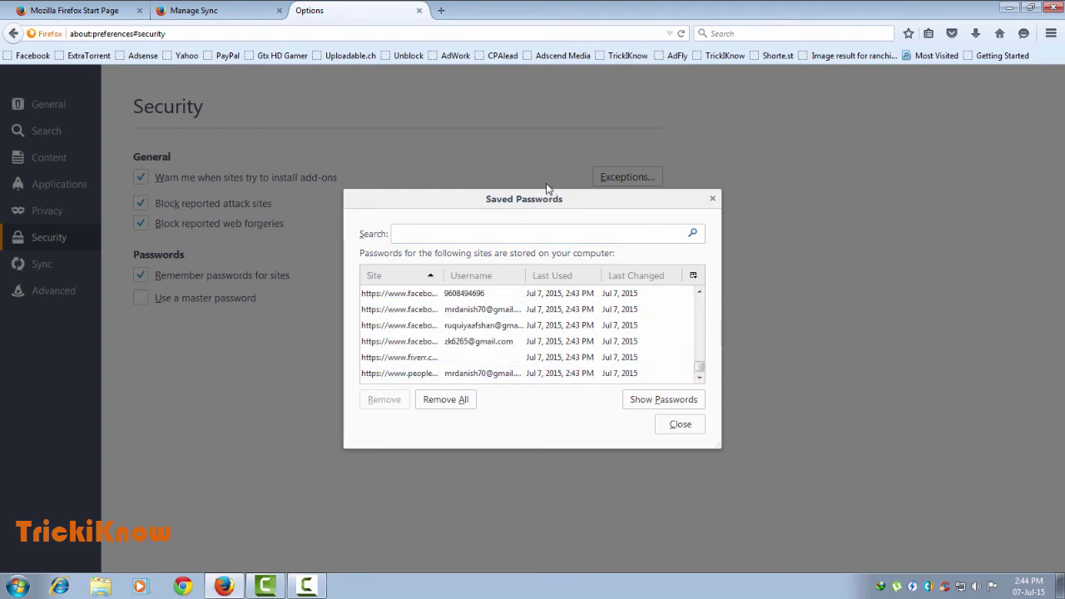
pyautogui.click(712, 198)
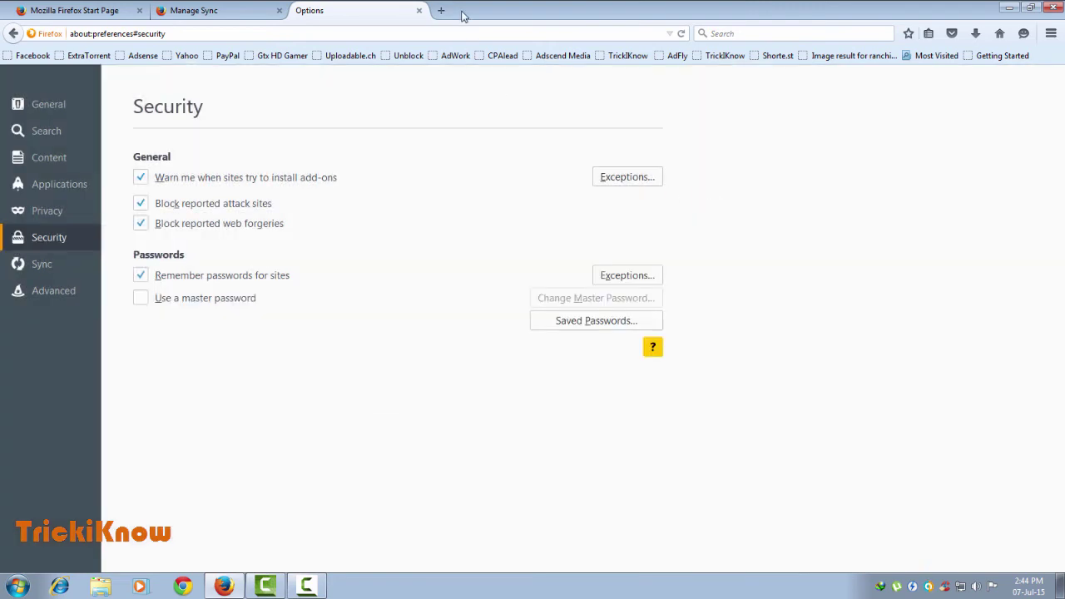
# Open a new tab and close the Options tab.
pyautogui.click(441, 10)
pyautogui.click(969, 56)
pyautogui.click(368, 12)
pyautogui.click(418, 10)
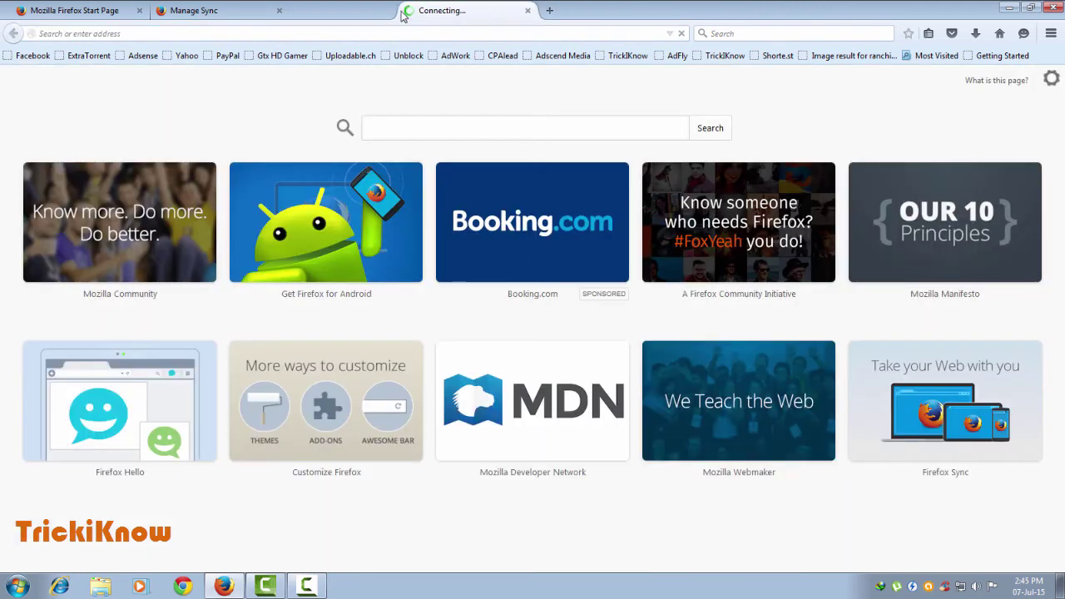
# Close the leftover Manage Sync and Firefox start page tabs, then return to the Google page.
pyautogui.click(262, 10)
pyautogui.click(279, 10)
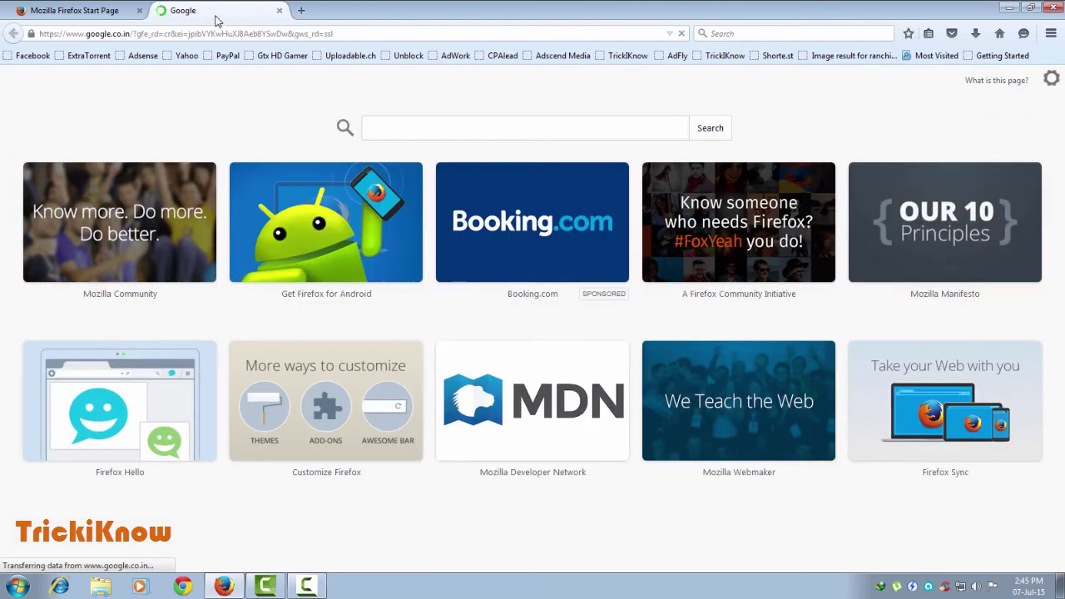
pyautogui.click(108, 12)
pyautogui.click(139, 10)
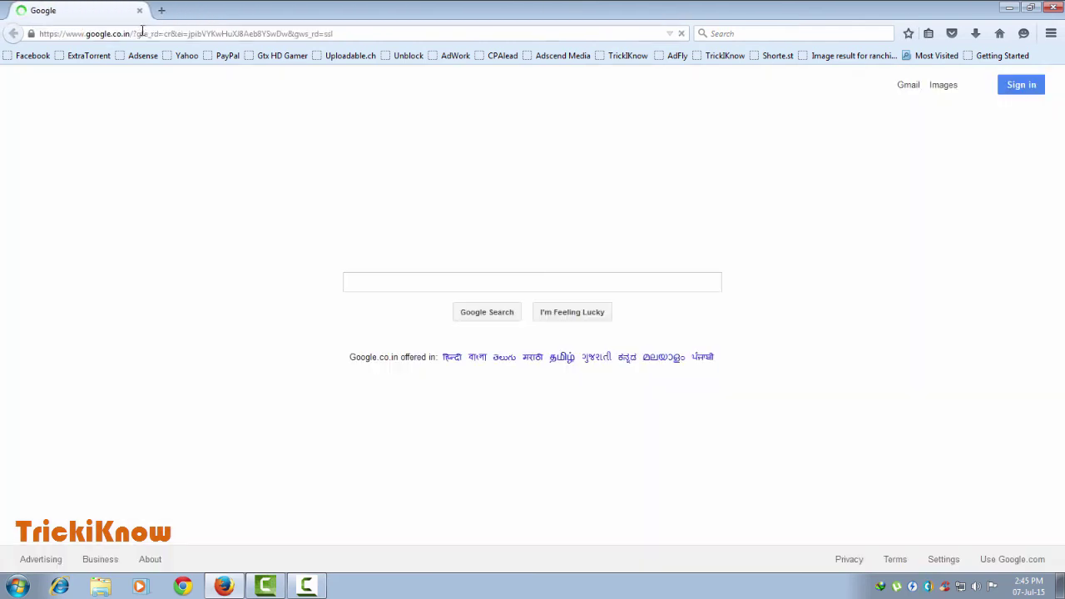
pyautogui.click(163, 11)
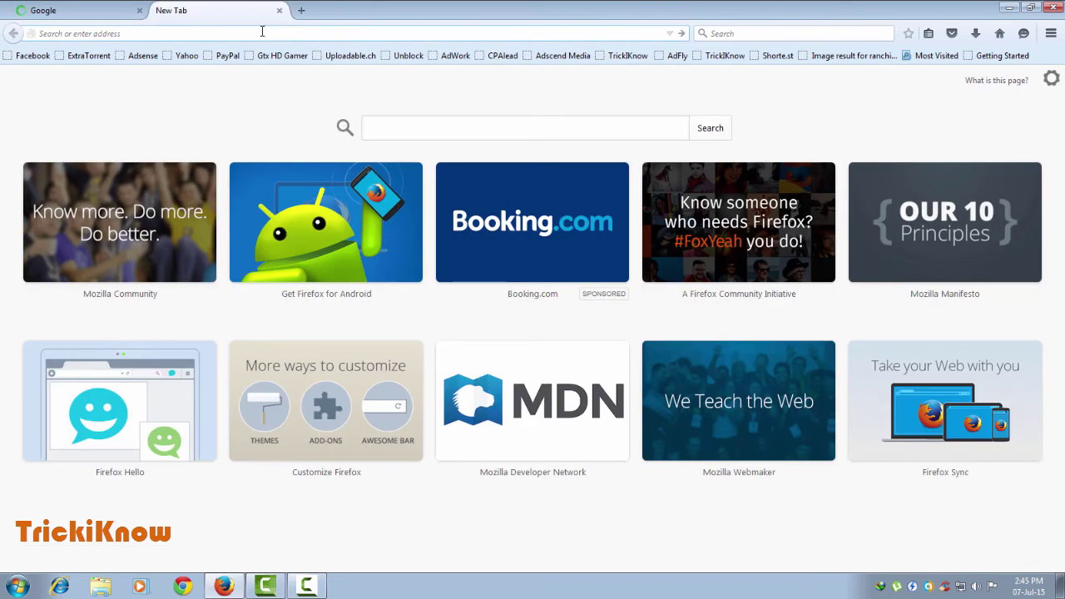
pyautogui.click(89, 7)
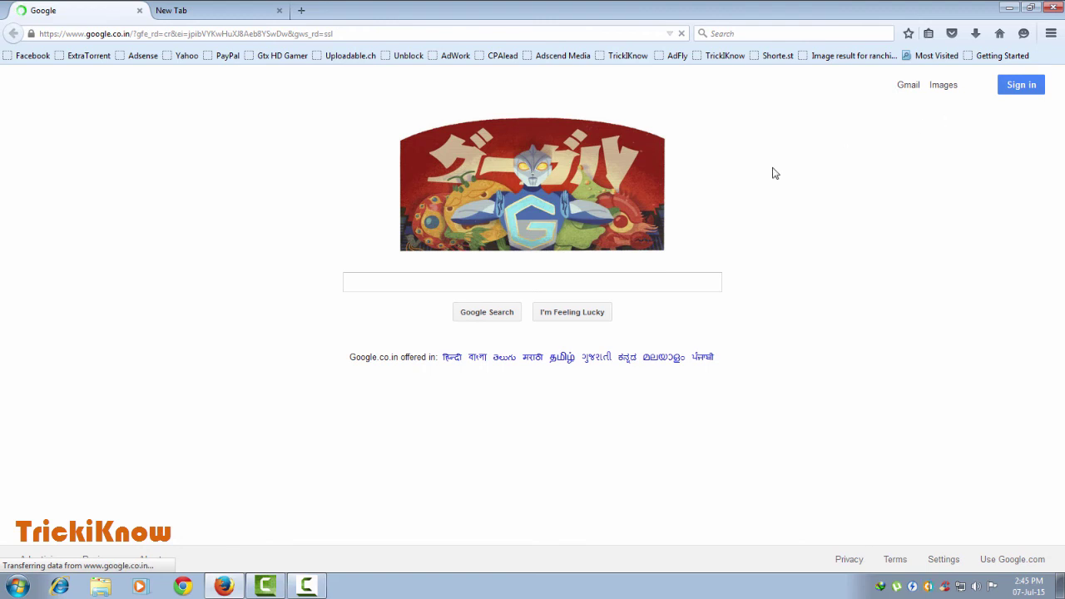
# Sign in to Google using the saved account e-mail and autofilled password.
pyautogui.click(1019, 89)
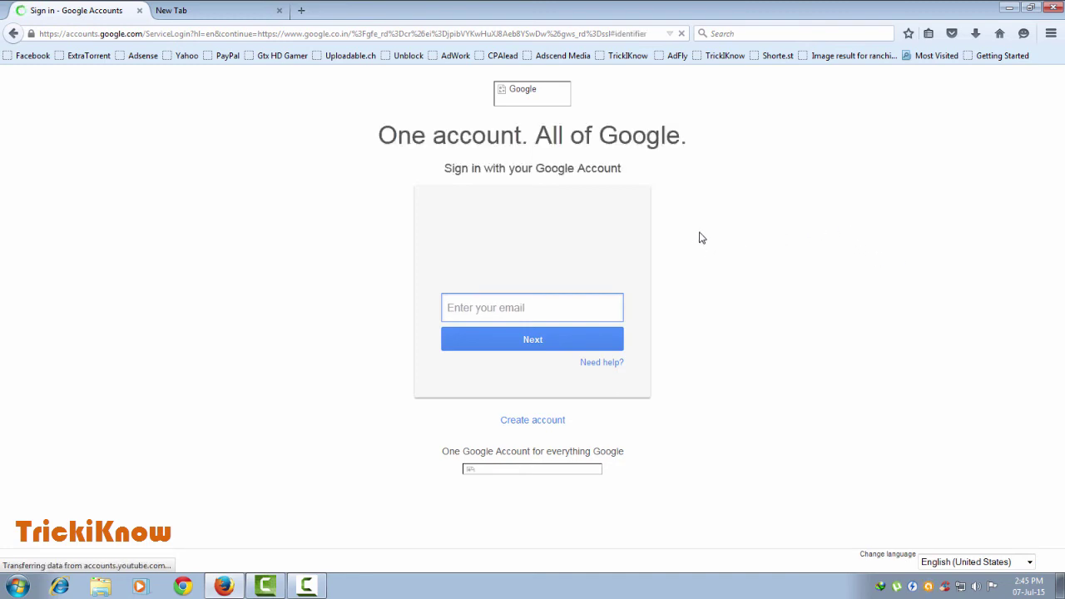
pyautogui.click(475, 314)
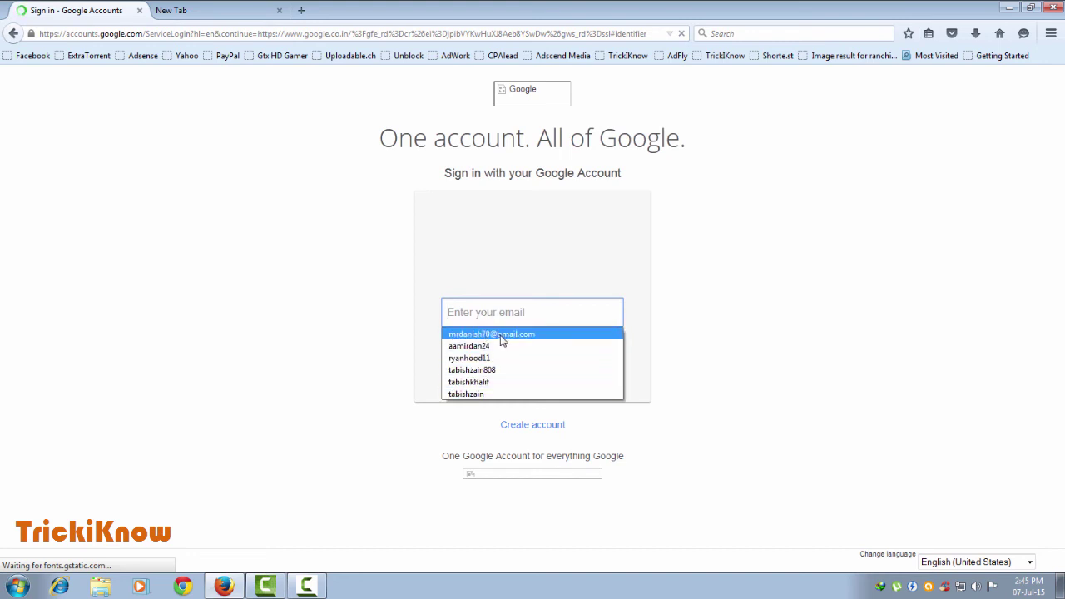
pyautogui.click(502, 334)
pyautogui.click(530, 350)
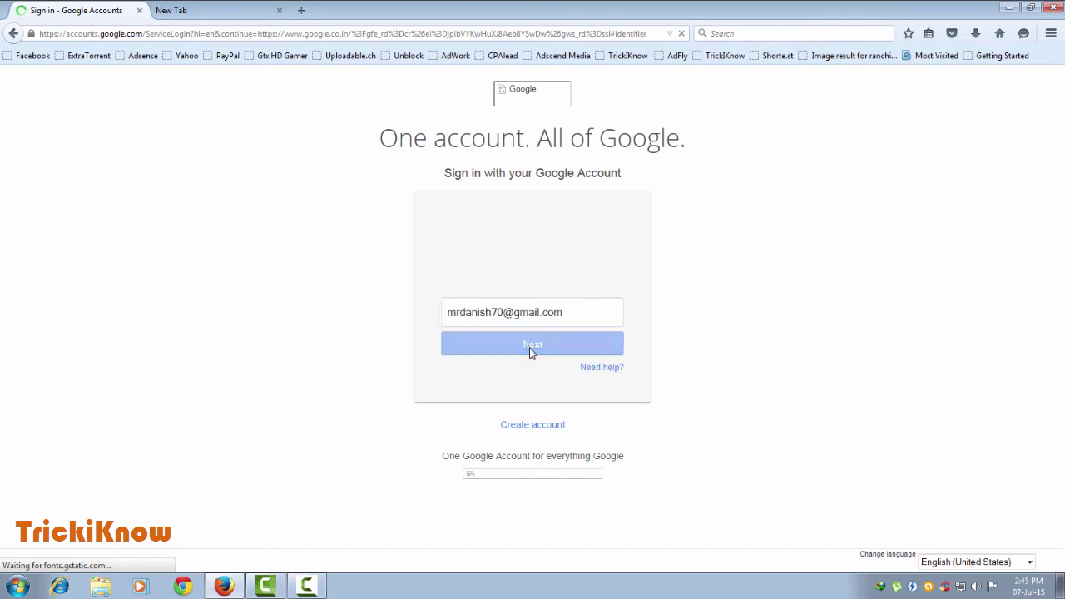
pyautogui.click(535, 355)
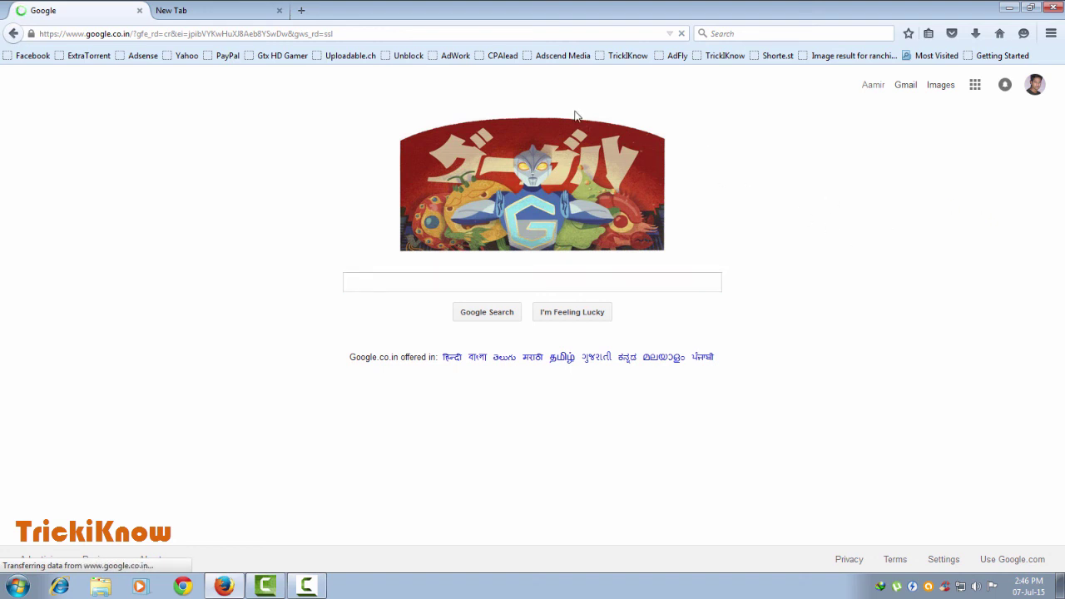
pyautogui.click(306, 10)
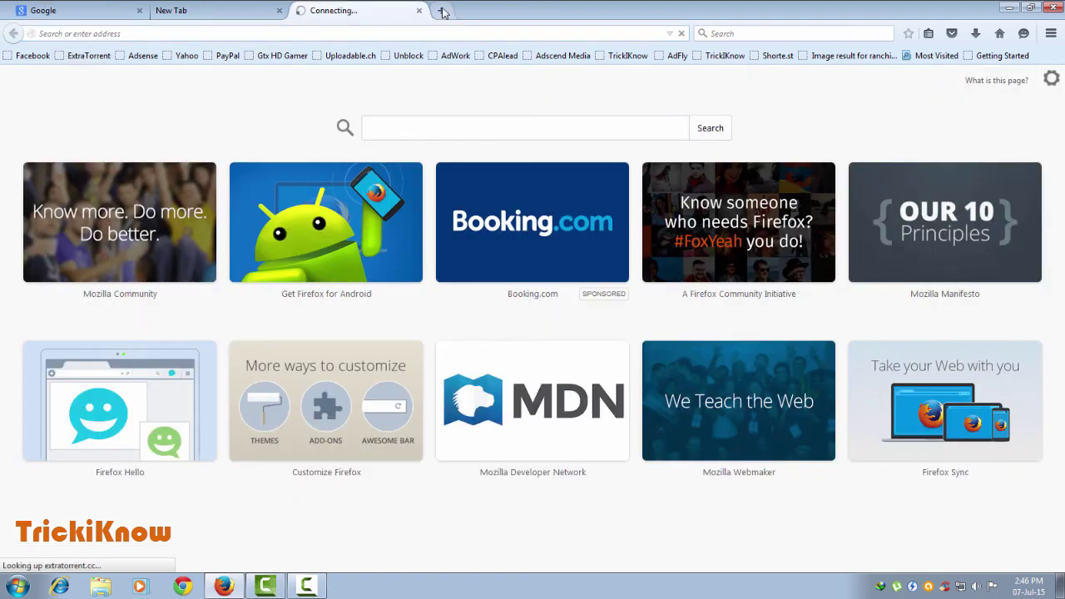
# Open the Facebook and TrickiKnow YouTube channel bookmarks in new tabs.
pyautogui.click(441, 10)
pyautogui.click(32, 55)
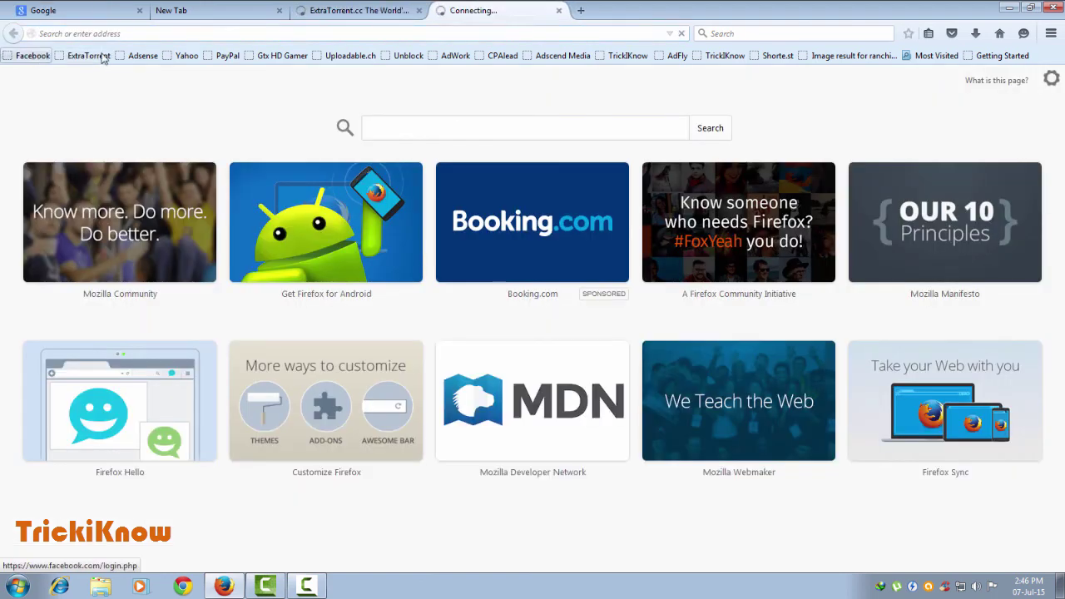
pyautogui.click(582, 10)
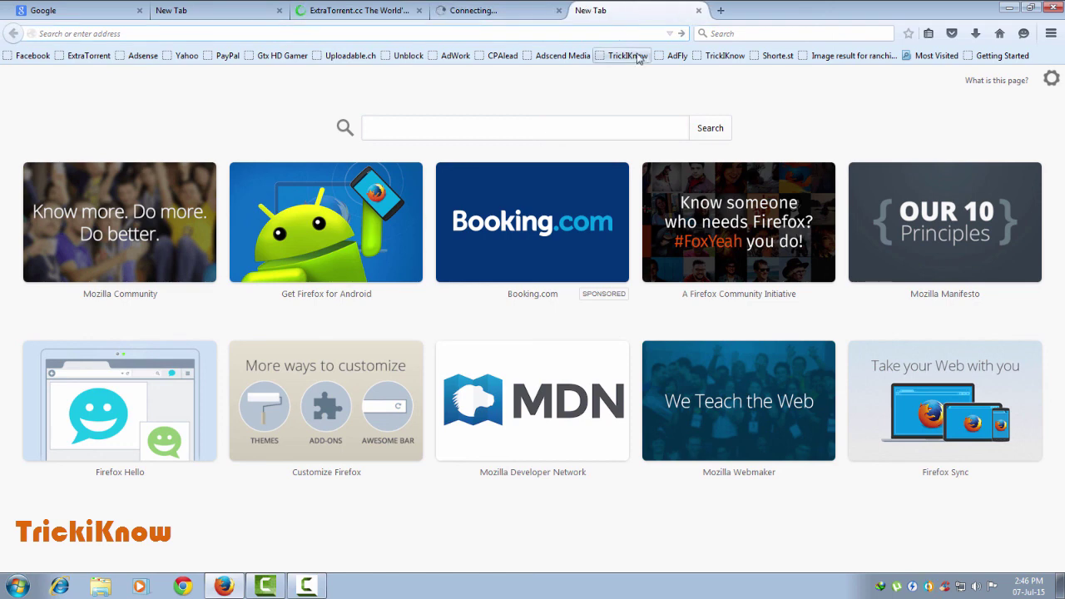
pyautogui.click(620, 60)
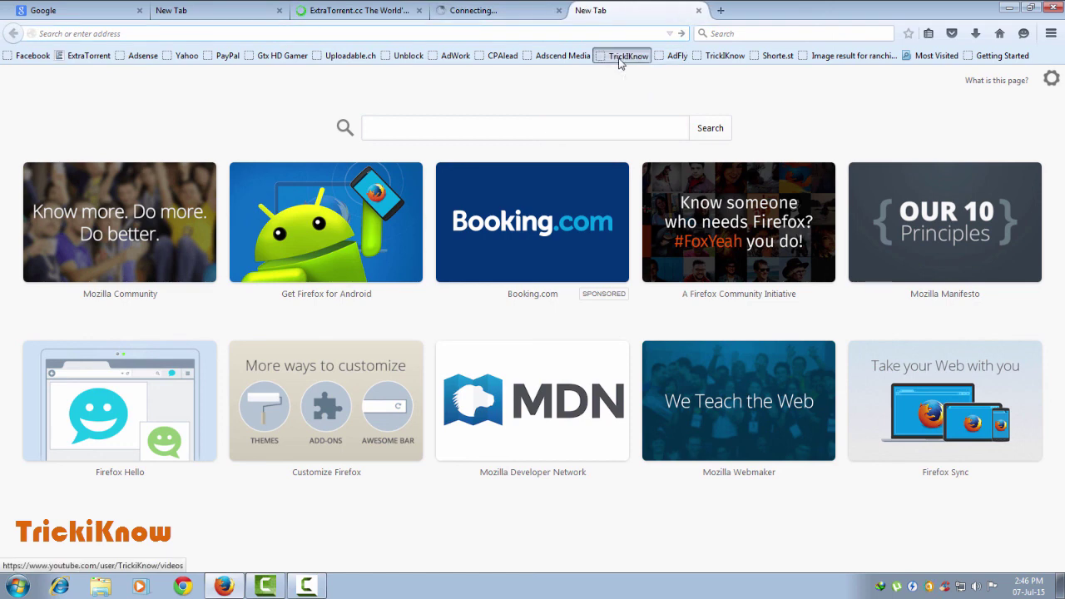
# Close the Facebook and ExtraTorrent tabs and browse the TrickiKnow channel's Videos page.
pyautogui.click(499, 10)
pyautogui.click(558, 10)
pyautogui.click(419, 10)
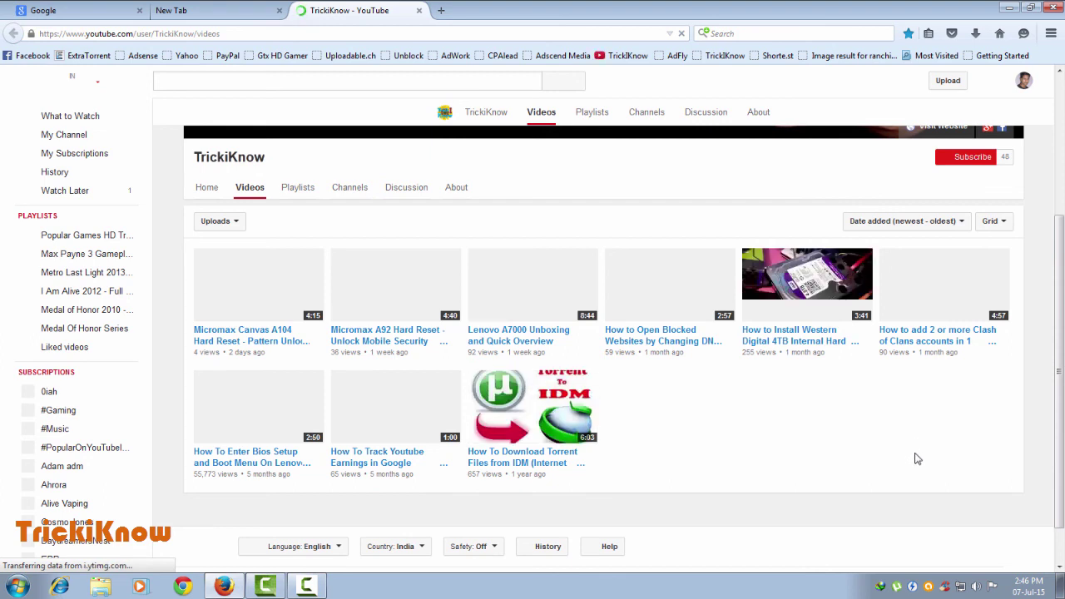
pyautogui.scroll(2, 917, 464)
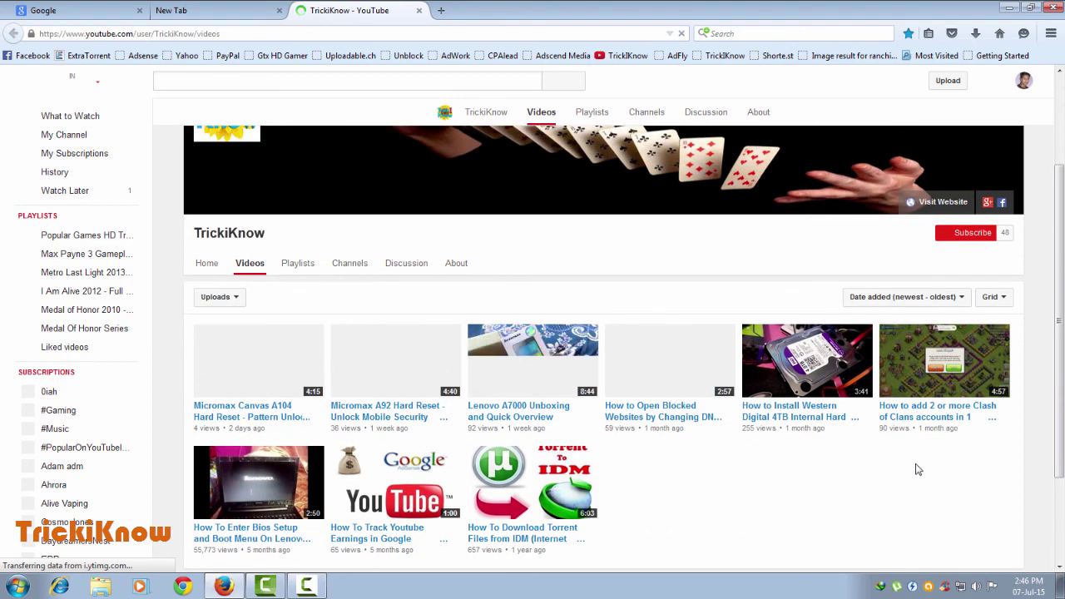
pyautogui.scroll(-2, 991, 437)
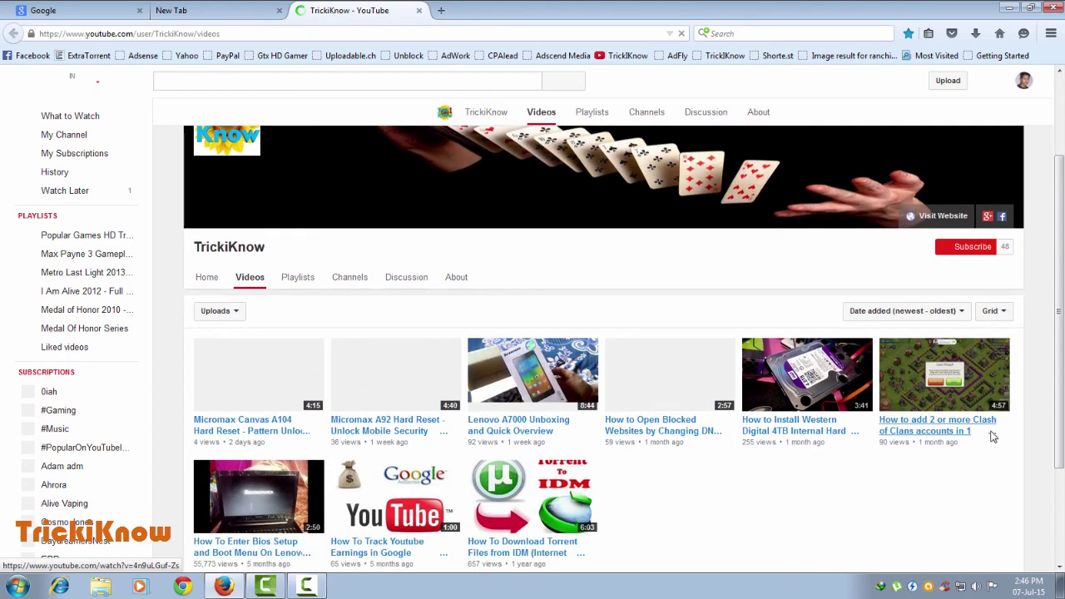
pyautogui.scroll(-1, 986, 435)
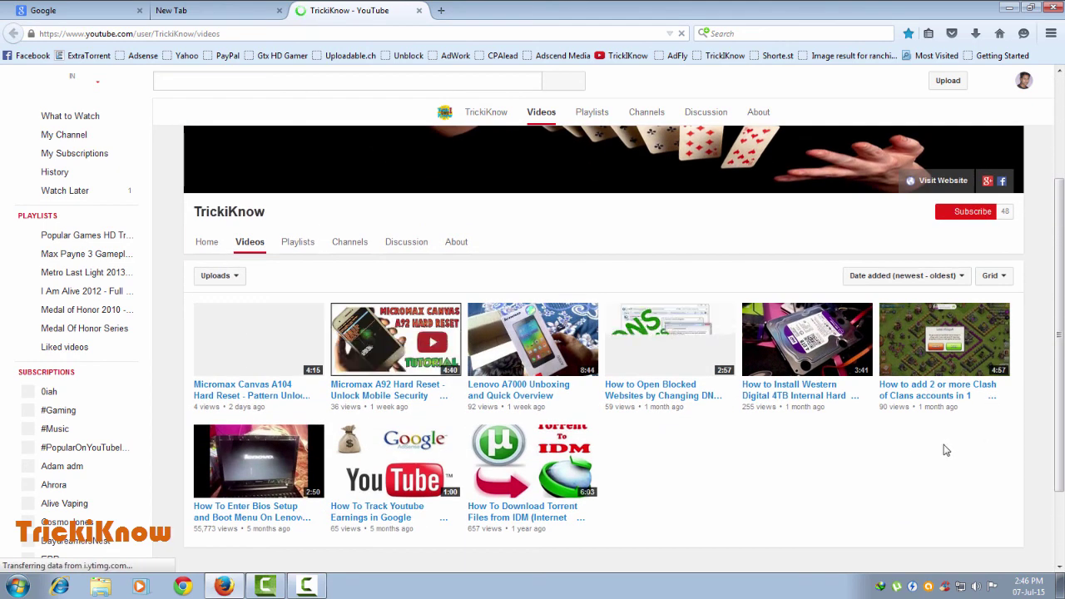
pyautogui.scroll(4, 956, 441)
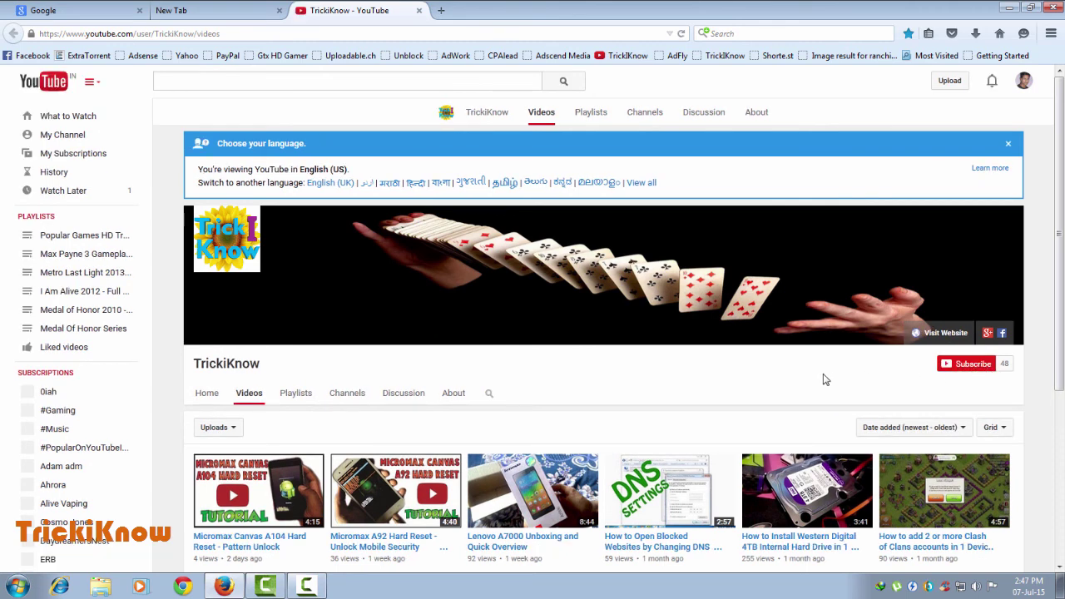
pyautogui.scroll(-5, 825, 381)
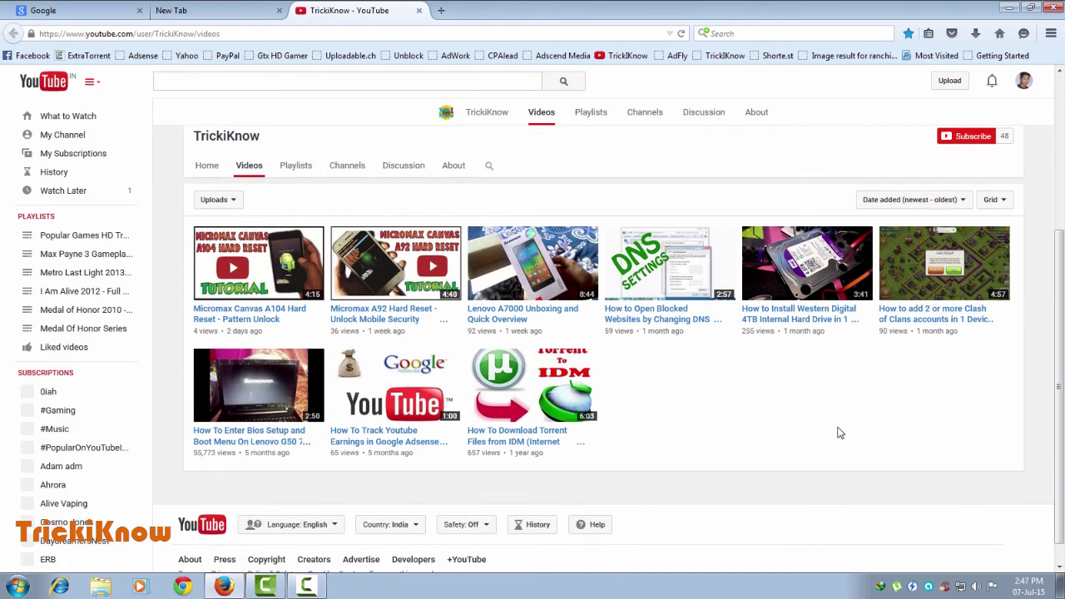
pyautogui.scroll(5, 842, 431)
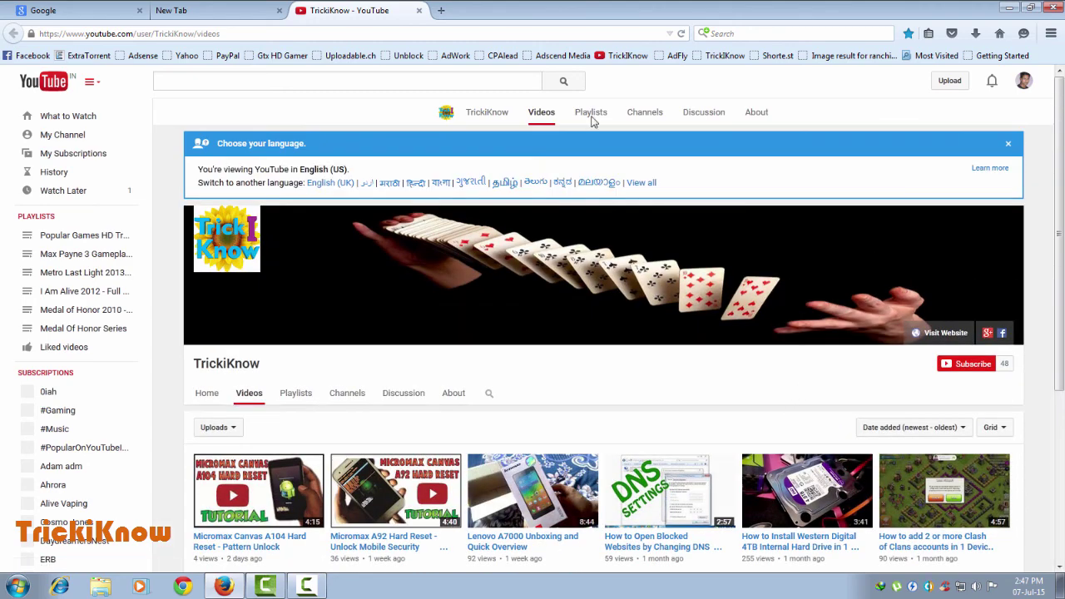